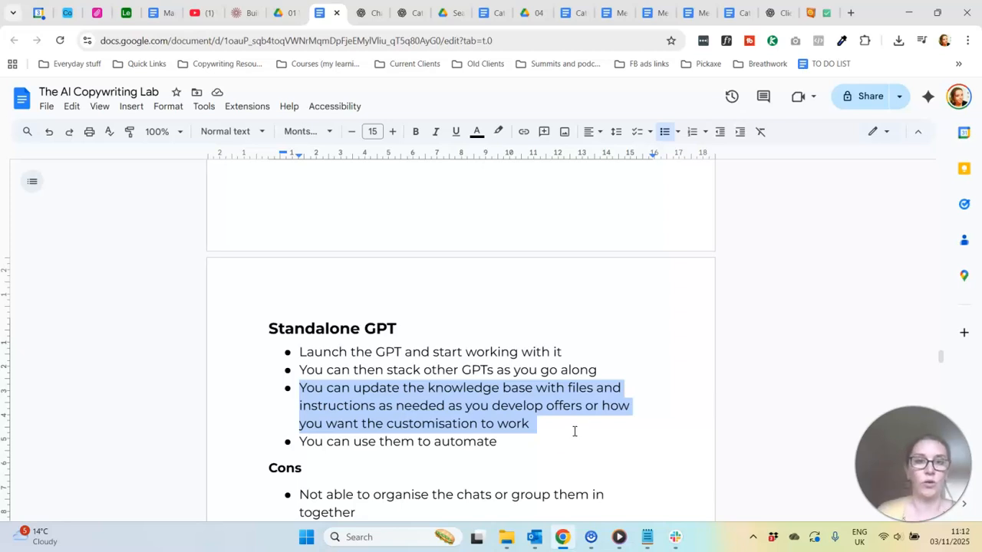
# Review the pros and cons listed under the Standalone GPT heading, highlighting individual points while reading
pyautogui.scroll(-2, 574, 430)
pyautogui.moveTo(254, 379); pyautogui.dragTo(560, 373)
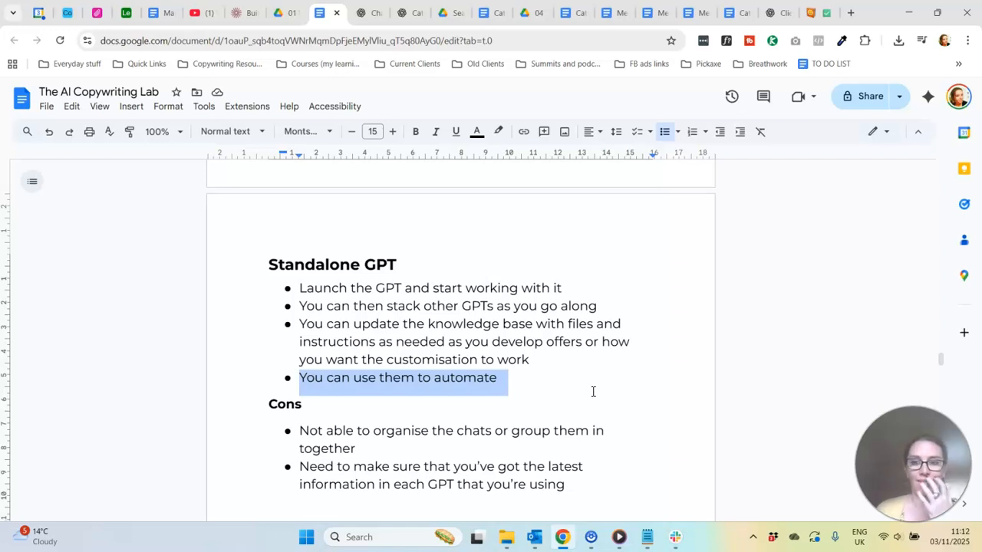
pyautogui.scroll(-1, 281, 325)
pyautogui.tripleClick(336, 344)
pyautogui.click(320, 370)
pyautogui.moveTo(270, 198); pyautogui.dragTo(413, 203)
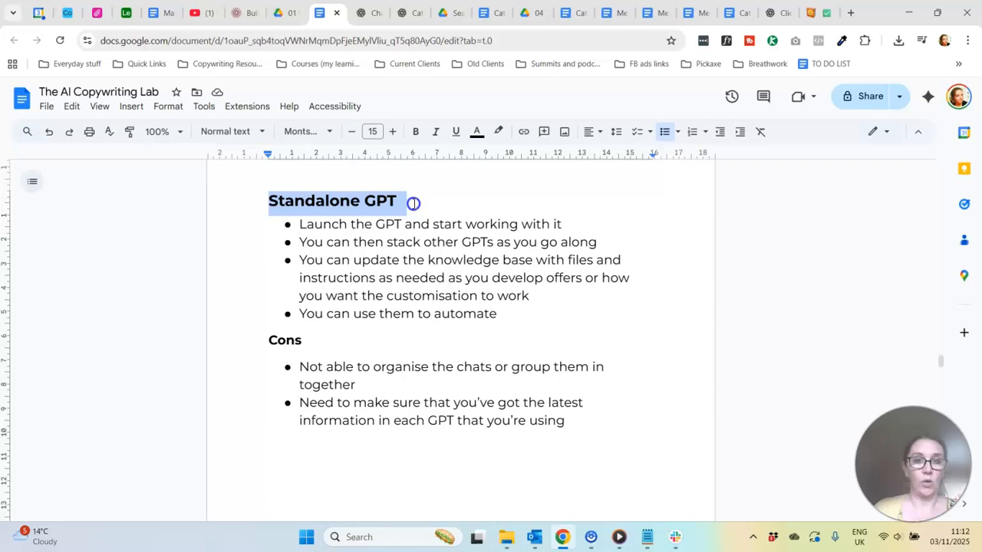
pyautogui.moveTo(270, 372); pyautogui.dragTo(418, 385)
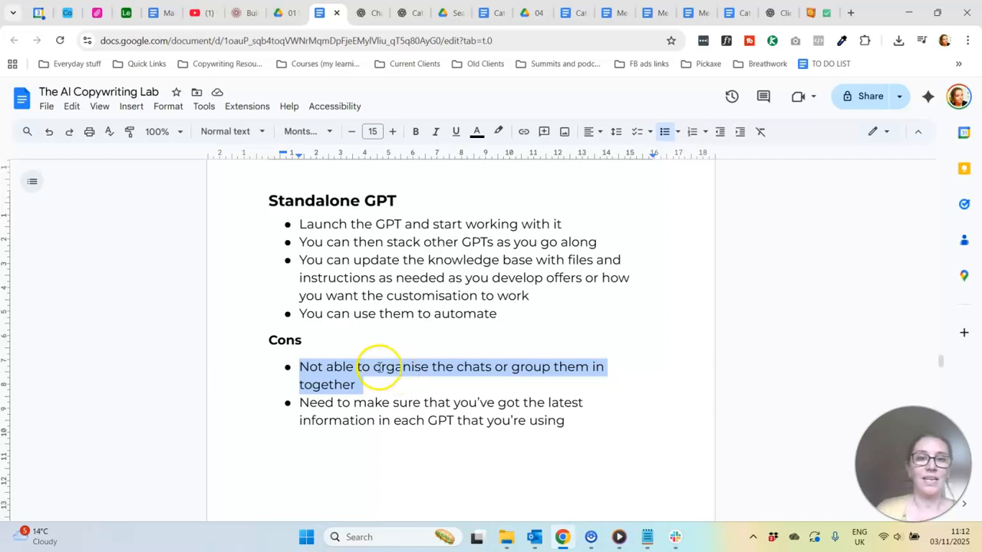
pyautogui.scroll(-1, 379, 369)
pyautogui.moveTo(299, 338); pyautogui.dragTo(587, 373)
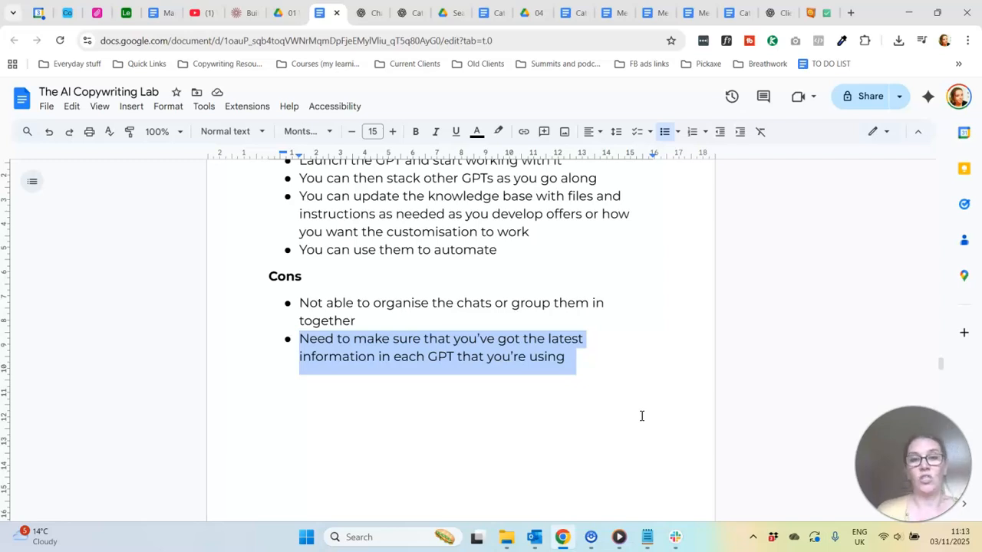
pyautogui.scroll(2, 507, 330)
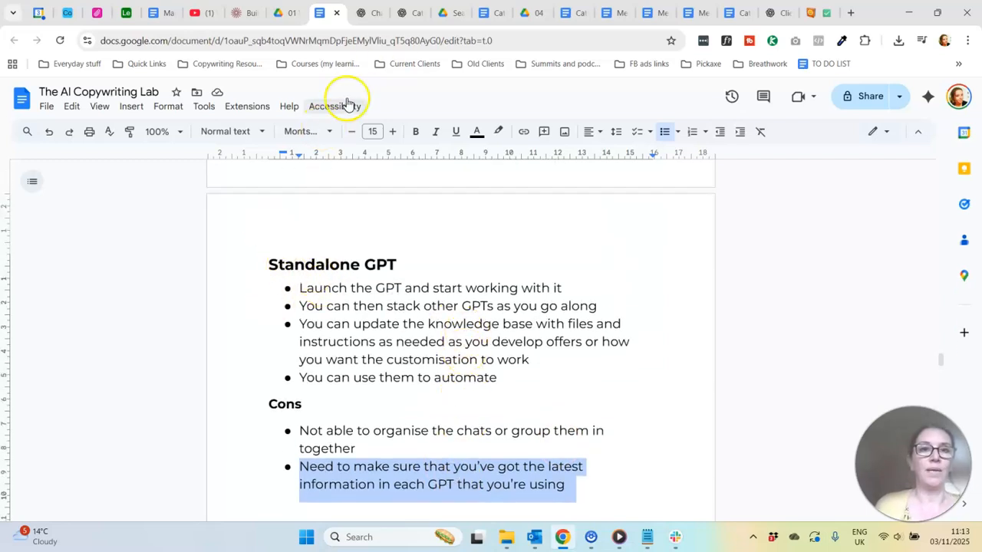
# Switch to the SM Content Writer conversation in ChatGPT and start a new chat with that GPT
pyautogui.click(367, 12)
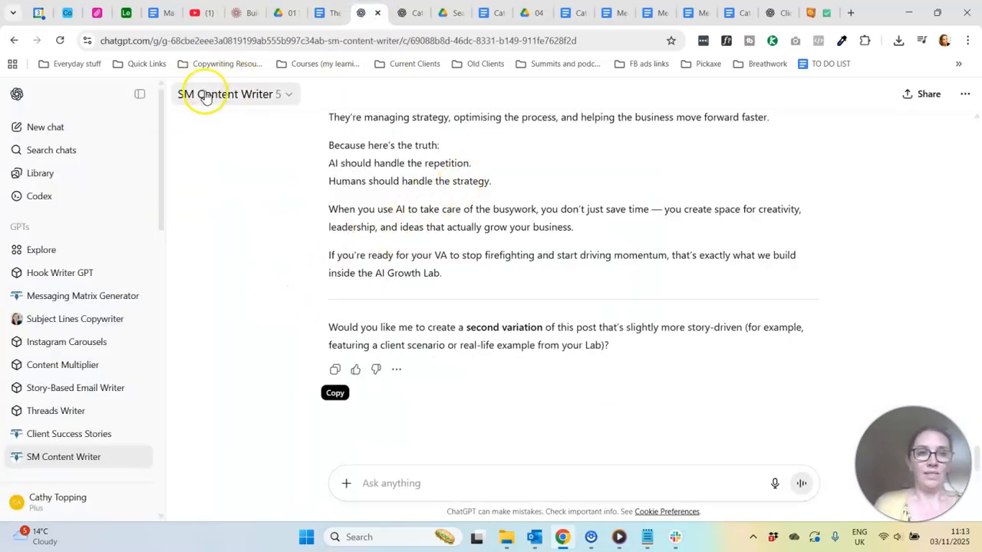
pyautogui.scroll(2, 504, 171)
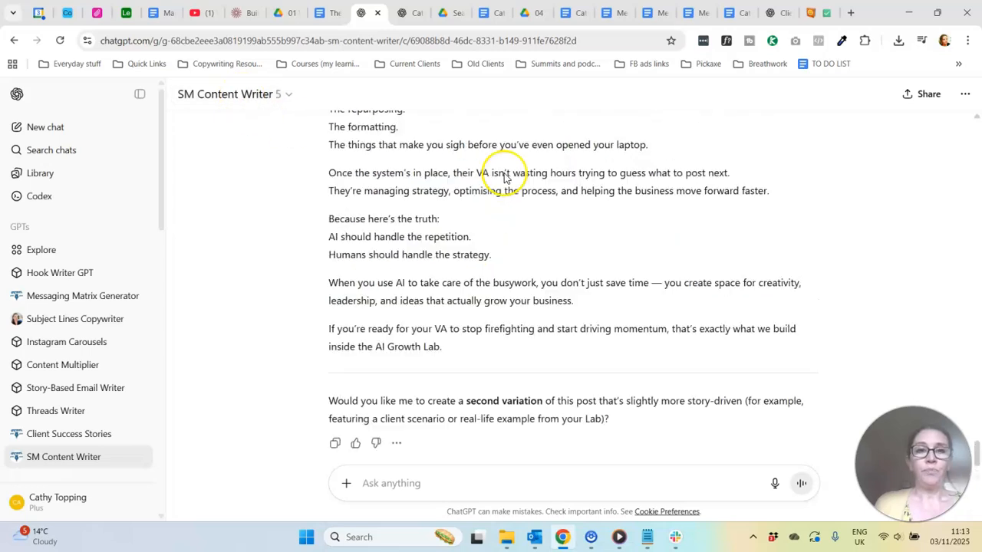
pyautogui.scroll(-1, 66, 197)
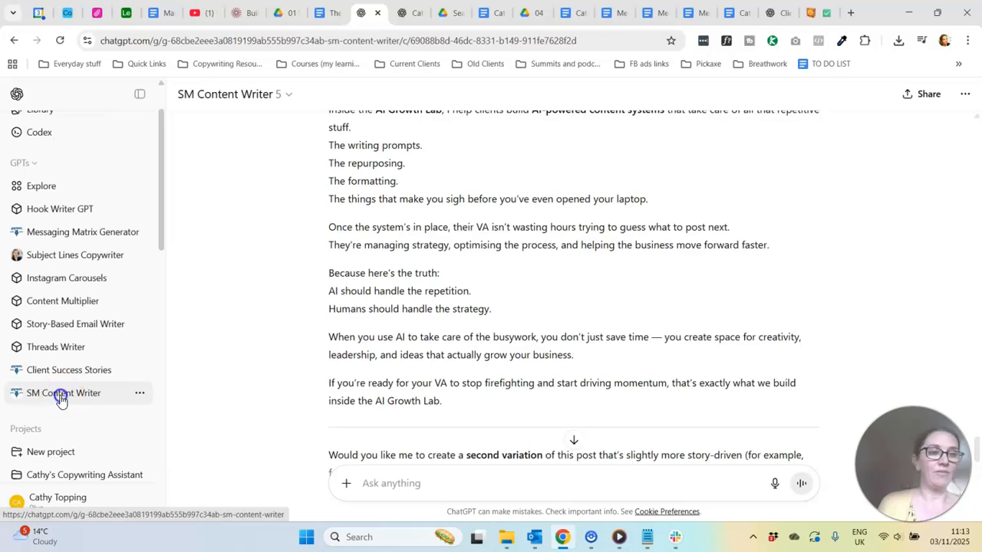
pyautogui.scroll(2, 421, 221)
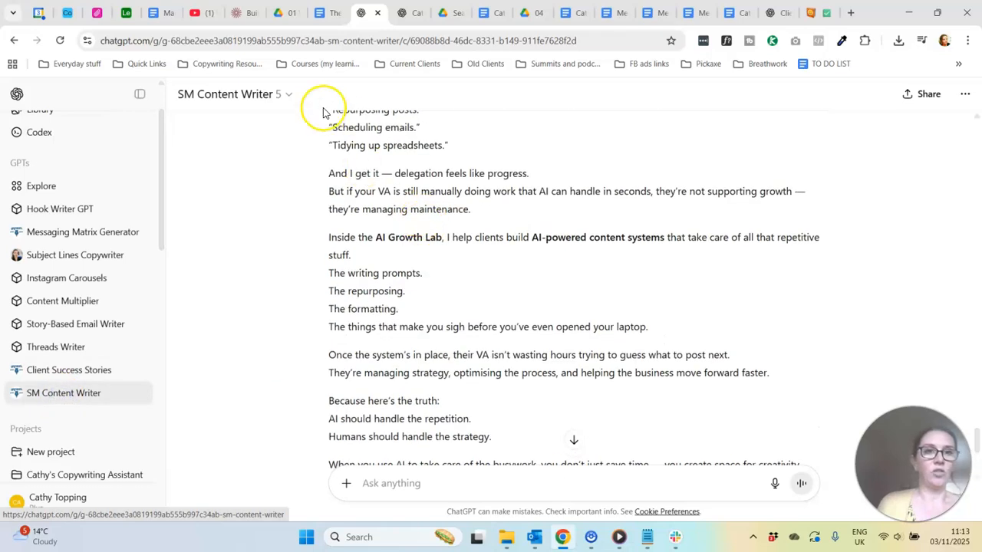
pyautogui.click(284, 94)
pyautogui.click(224, 146)
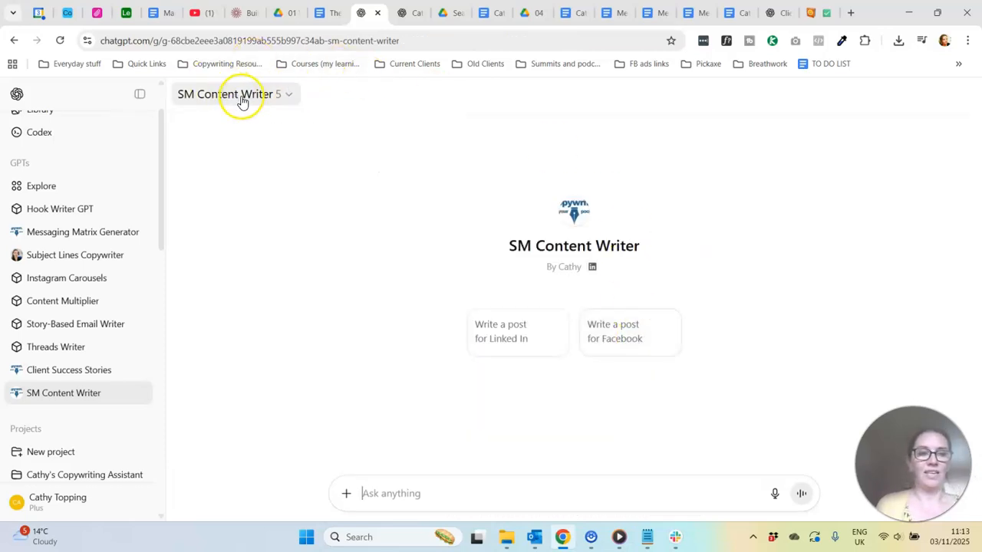
# Reload the page and reopen the "Write LinkedIn post" conversation from the chat history
pyautogui.scroll(-4, 85, 269)
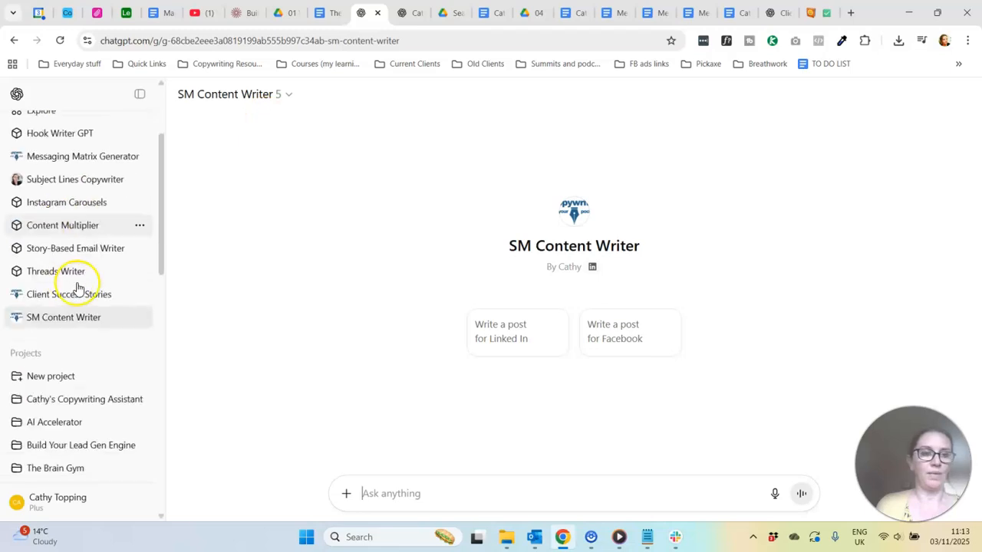
pyautogui.scroll(3, 97, 257)
pyautogui.click(60, 40)
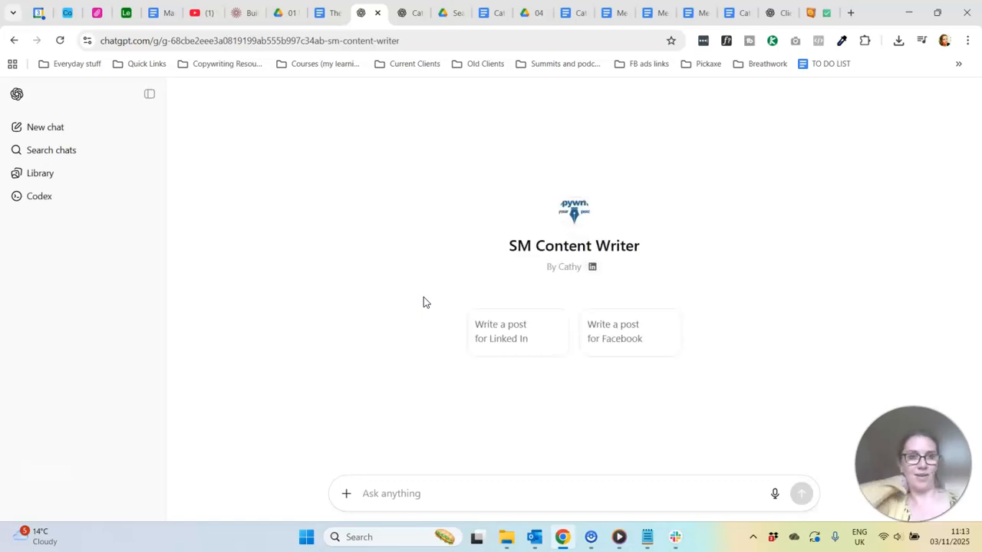
pyautogui.scroll(-10, 118, 219)
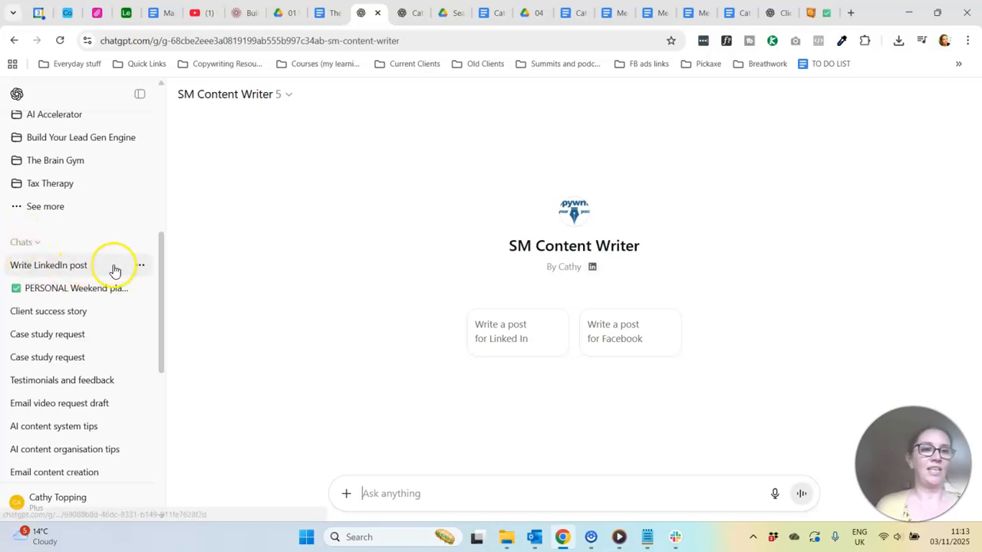
pyautogui.click(53, 265)
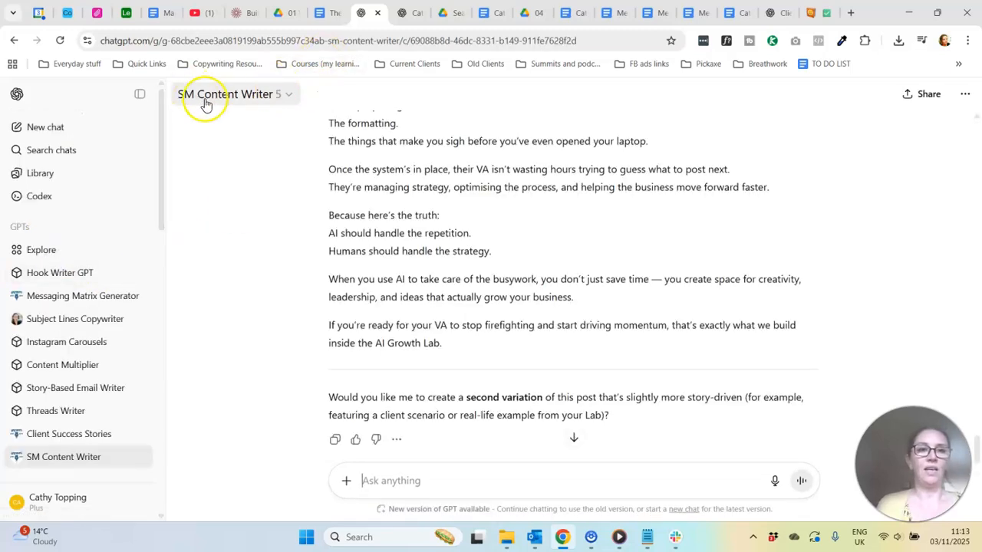
# Inspect the options available for the SM Content Writer GPT and for the "Write LinkedIn post" chat
pyautogui.click(259, 99)
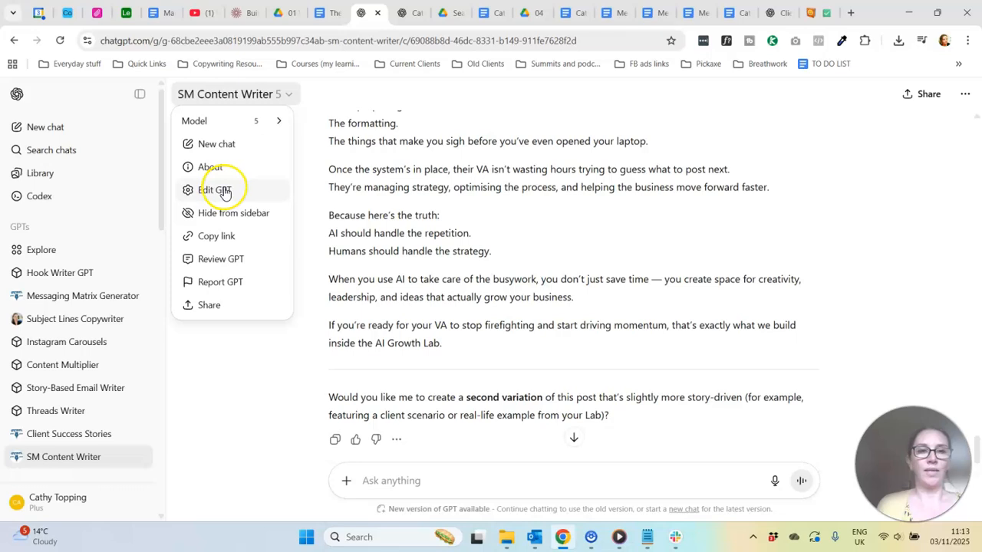
pyautogui.click(580, 276)
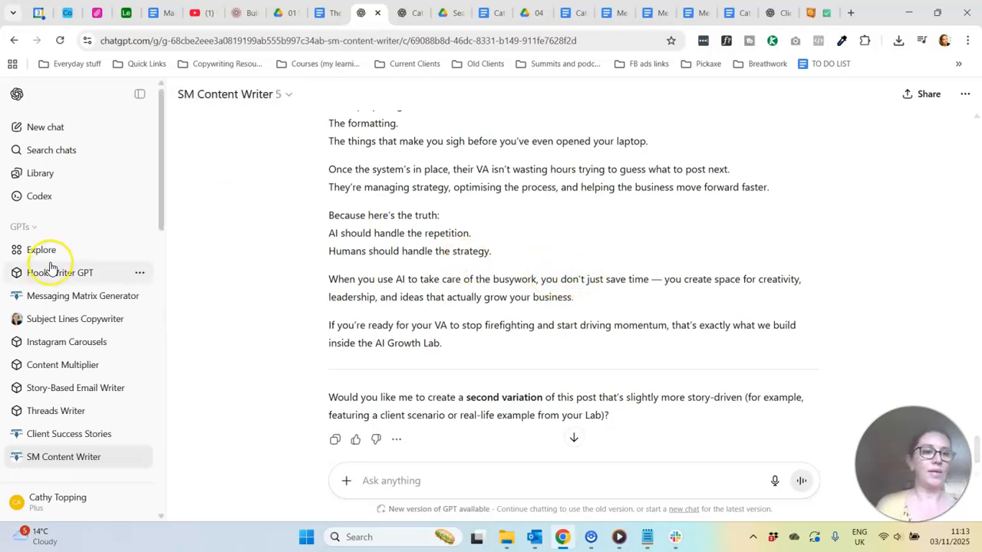
pyautogui.scroll(-1, 65, 253)
pyautogui.scroll(-5, 69, 246)
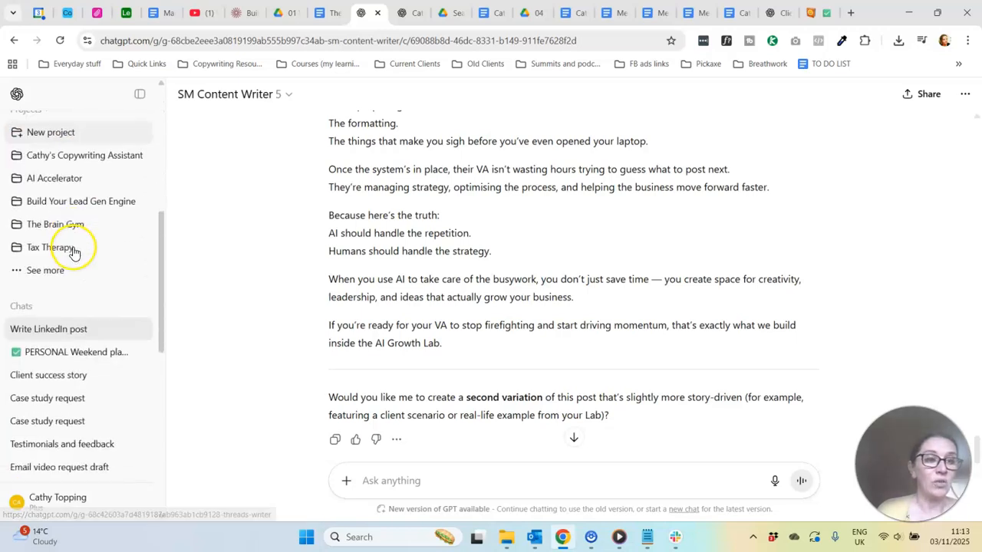
pyautogui.click(140, 328)
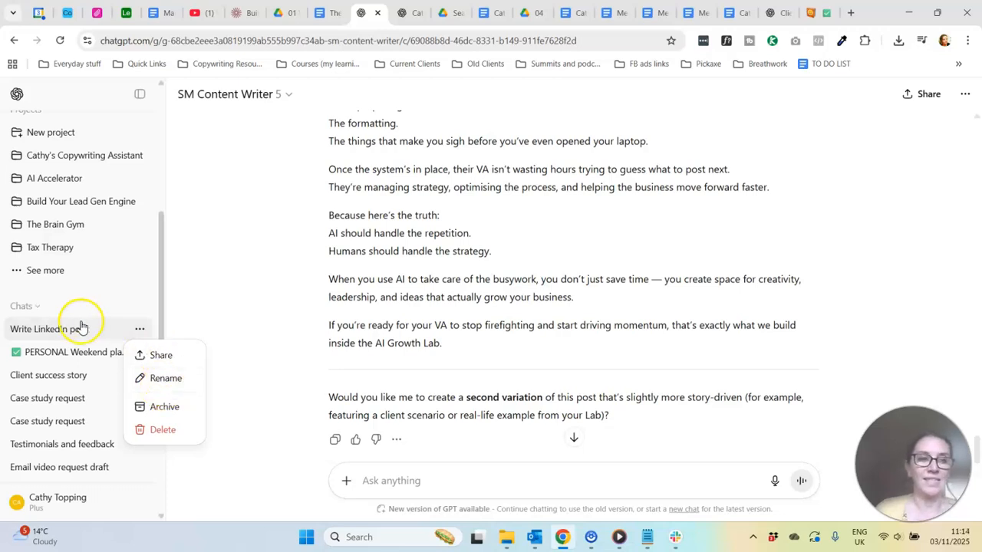
pyautogui.click(173, 500)
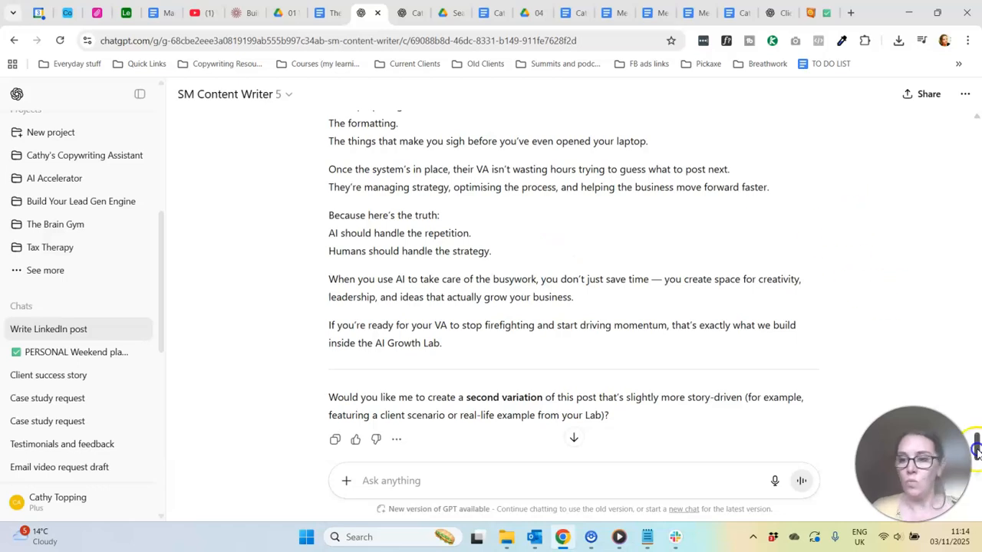
# Review the LinkedIn conversation from the attached messaging matrix and pain point ideas through to the finished post
pyautogui.scroll(15, 850, 215)
pyautogui.moveTo(722, 130); pyautogui.dragTo(767, 130)
pyautogui.scroll(-4, 564, 237)
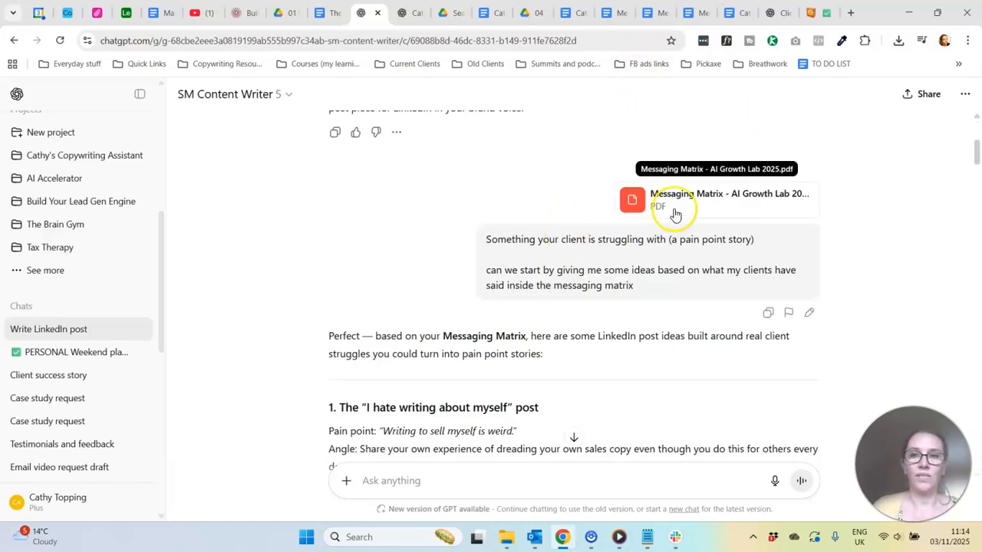
pyautogui.scroll(-1, 519, 229)
pyautogui.scroll(-7, 519, 231)
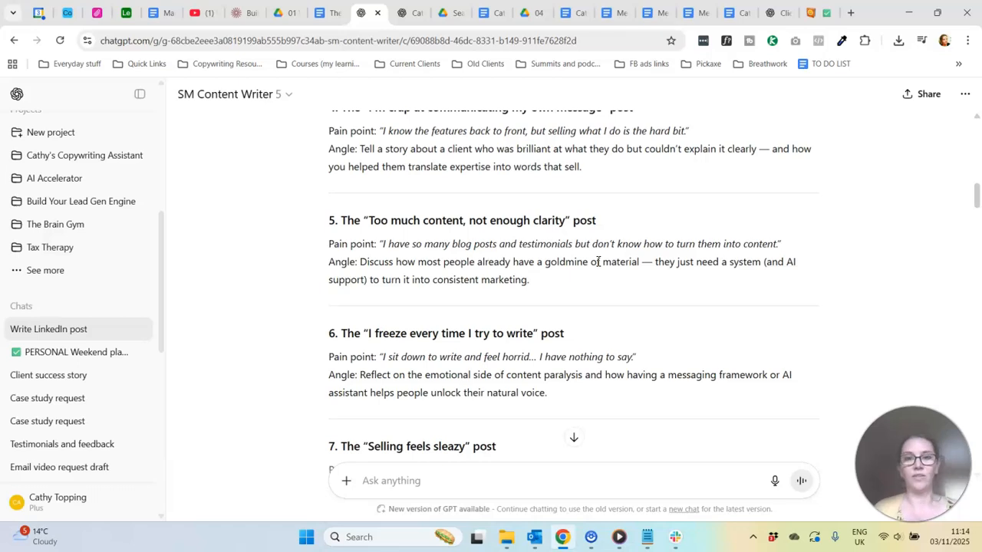
pyautogui.moveTo(973, 194); pyautogui.dragTo(977, 506)
pyautogui.scroll(6, 445, 290)
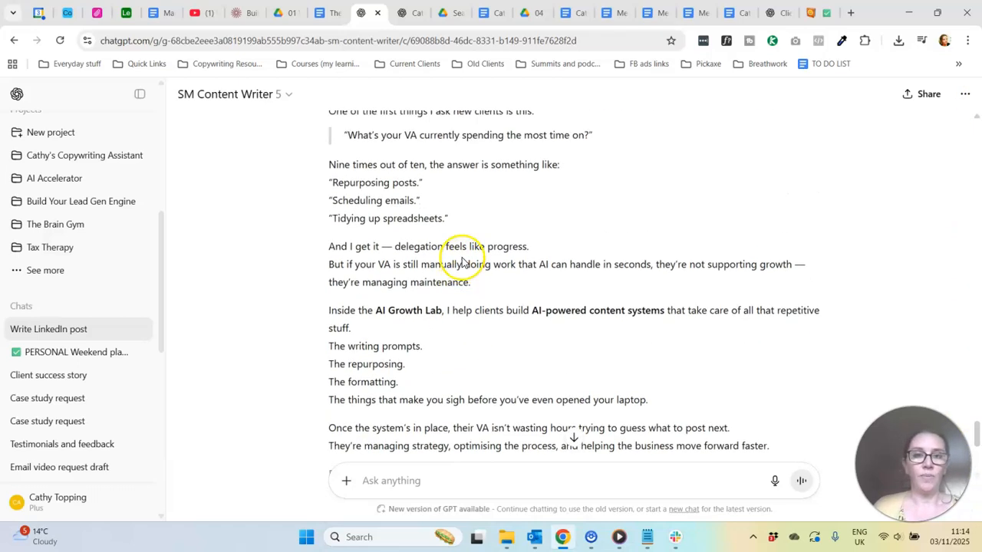
pyautogui.scroll(-5, 465, 261)
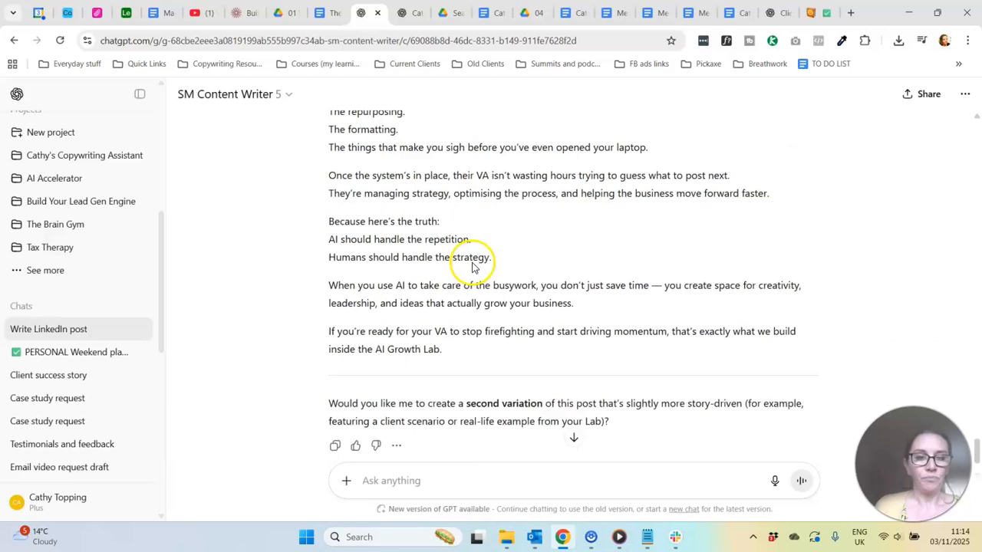
pyautogui.scroll(1, 473, 295)
pyautogui.scroll(-1, 414, 353)
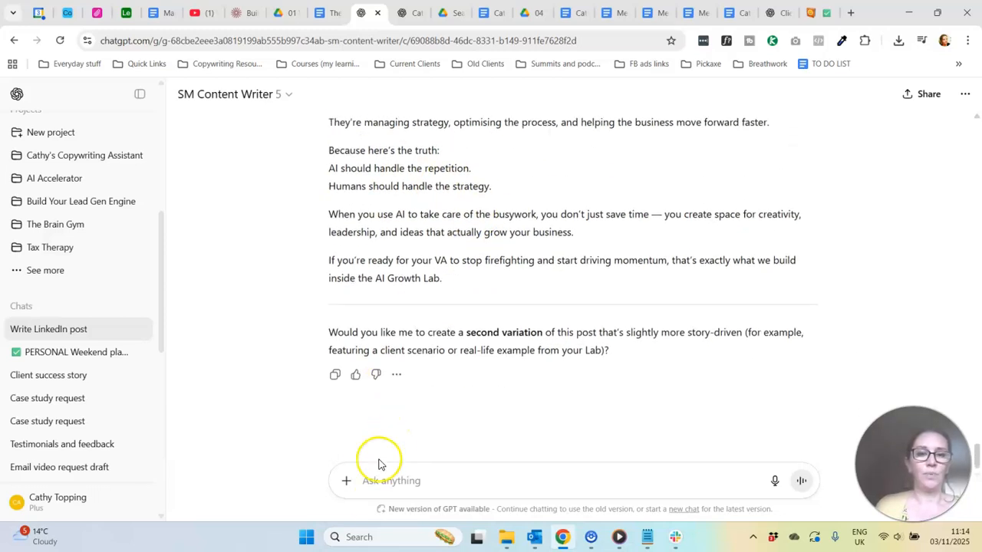
# Check the message attachment options and look through the saved GPTs for Hook Writer GPT
pyautogui.click(347, 482)
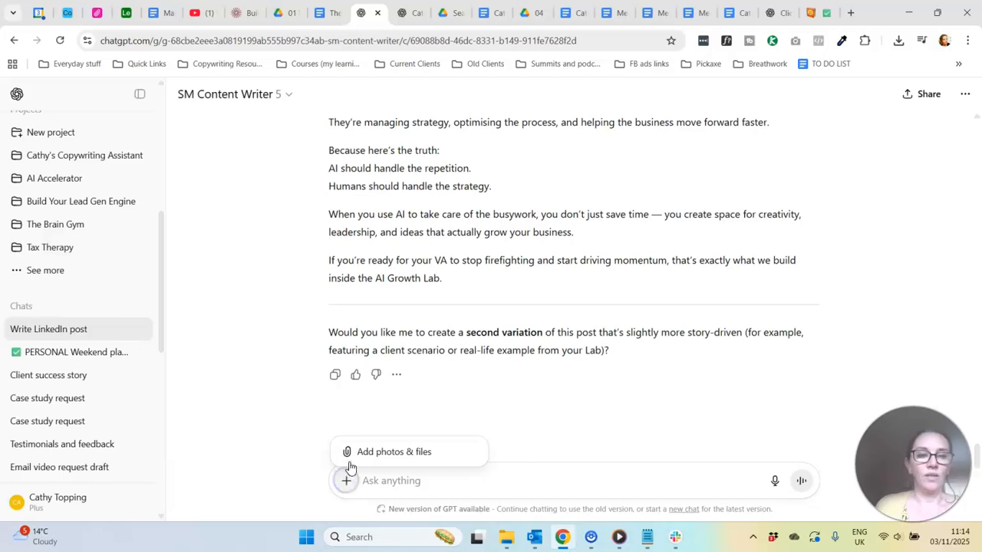
pyautogui.click(335, 436)
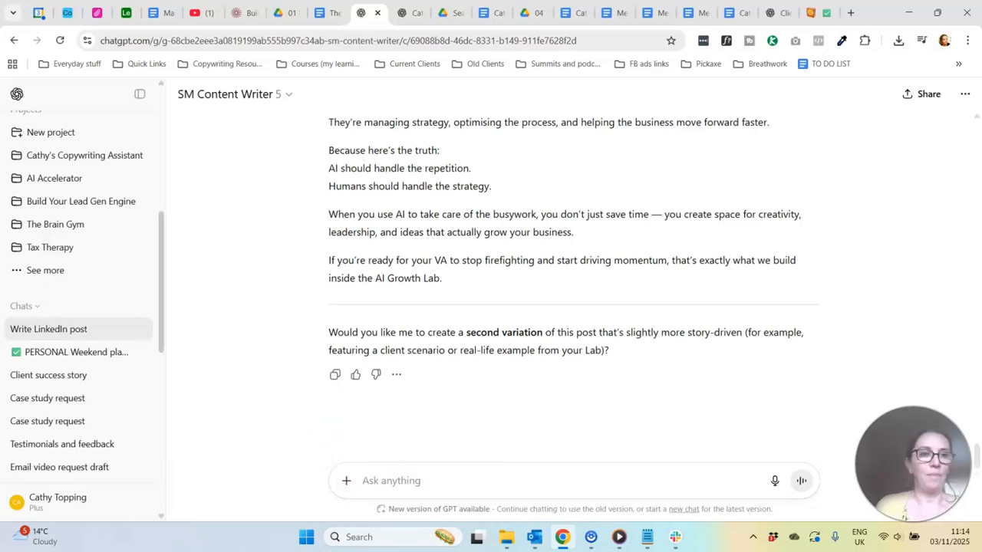
pyautogui.scroll(1, 35, 290)
pyautogui.scroll(1, 46, 282)
pyautogui.scroll(1, 63, 257)
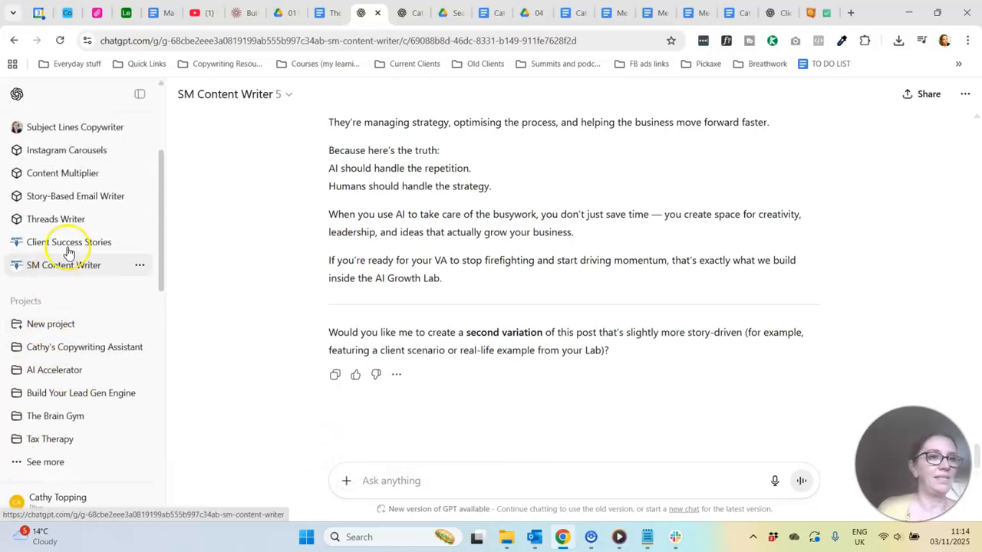
pyautogui.scroll(2, 53, 192)
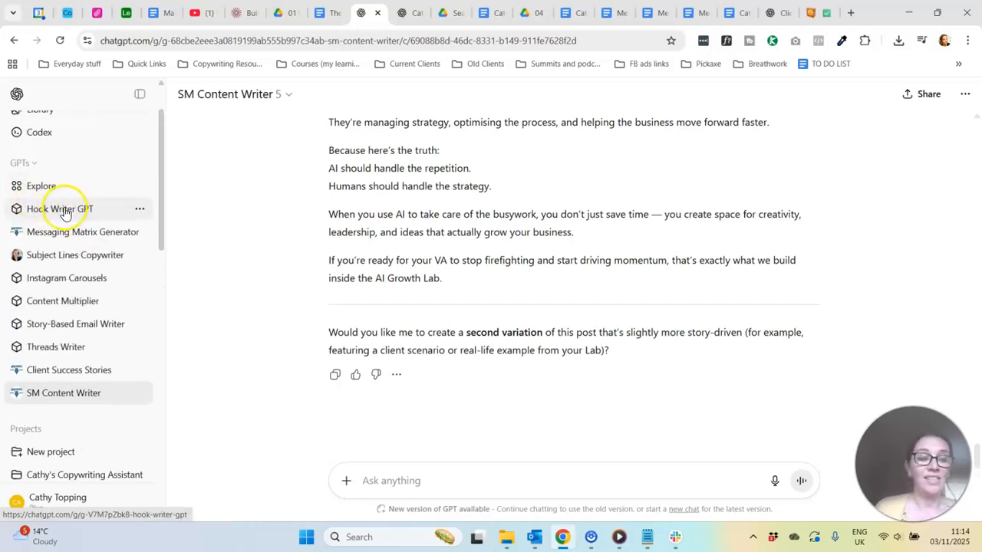
pyautogui.moveTo(554, 549)
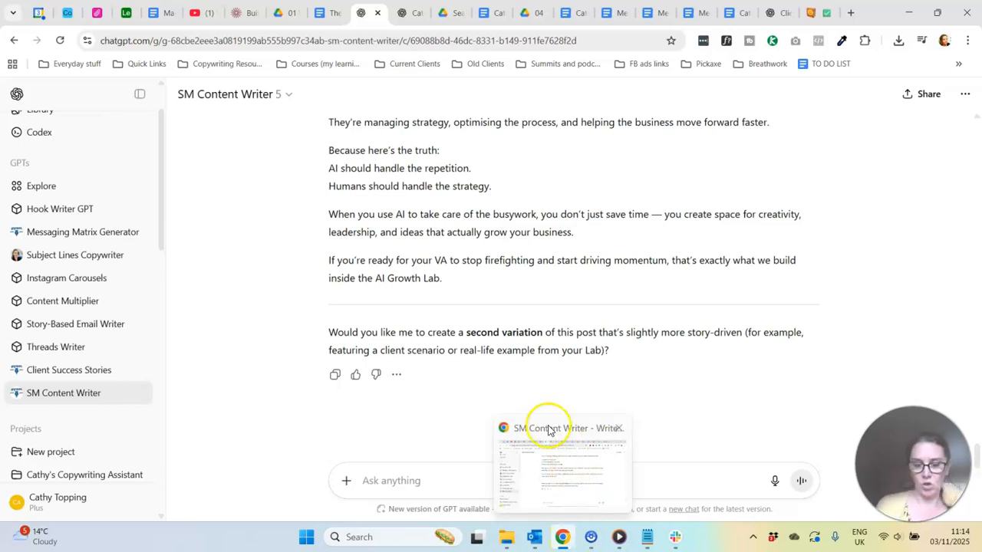
pyautogui.click(395, 483)
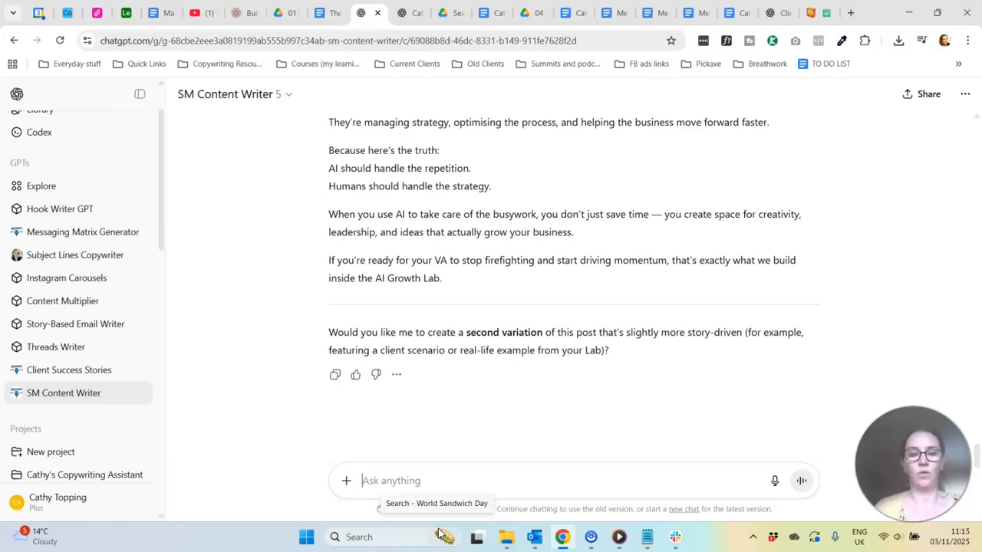
pyautogui.moveTo(471, 541)
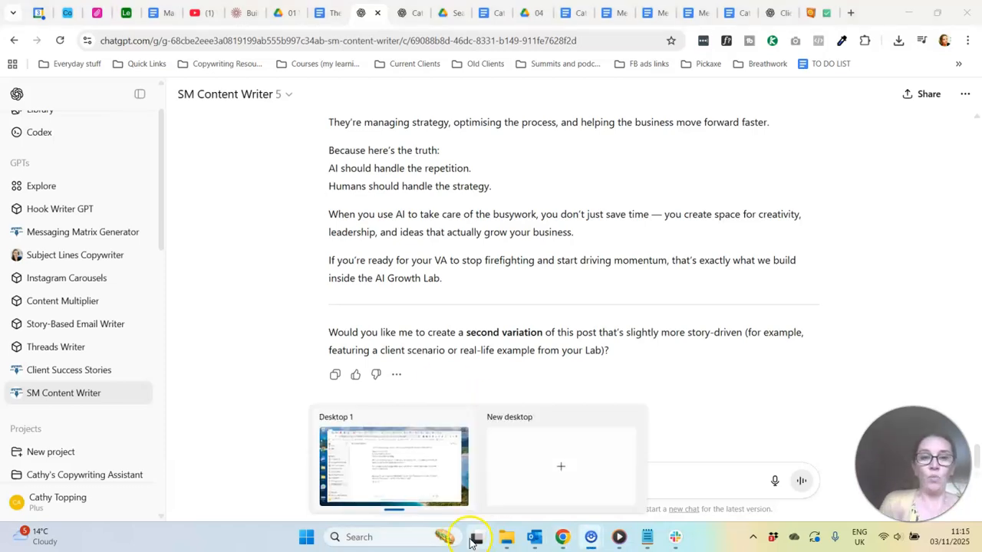
pyautogui.click(863, 268)
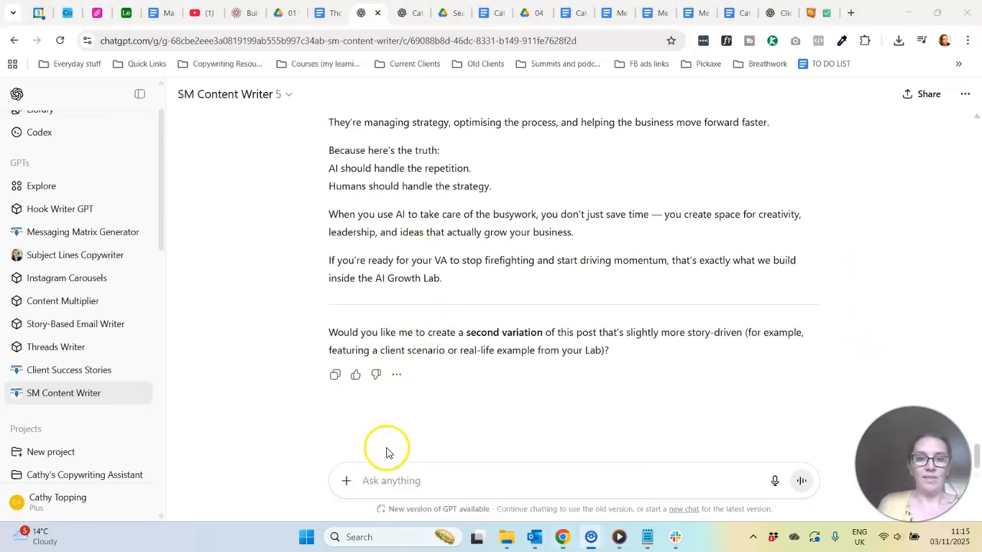
# Mention Hook Writer GPT in the message to bring it into the current SM Content Writer conversation
pyautogui.click(369, 478)
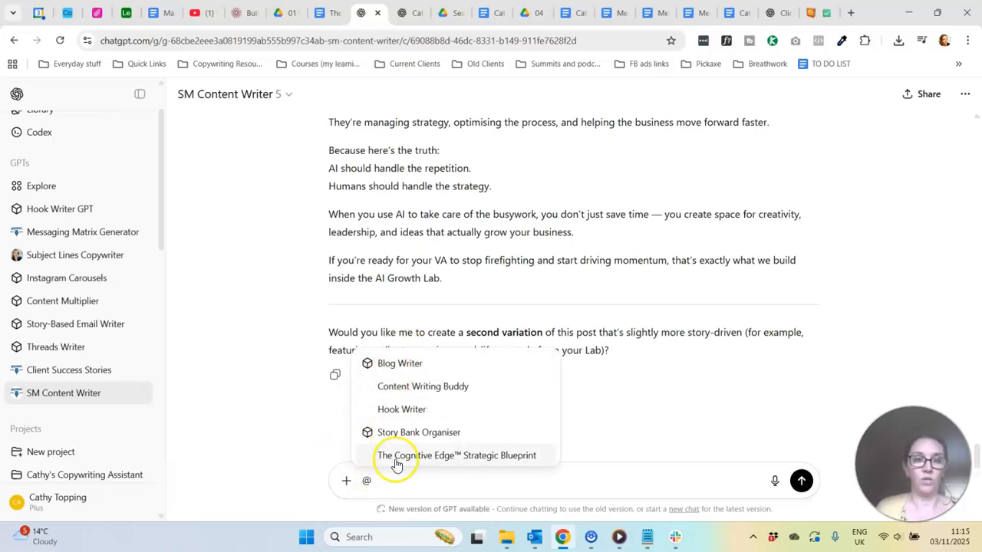
pyautogui.write('hook')
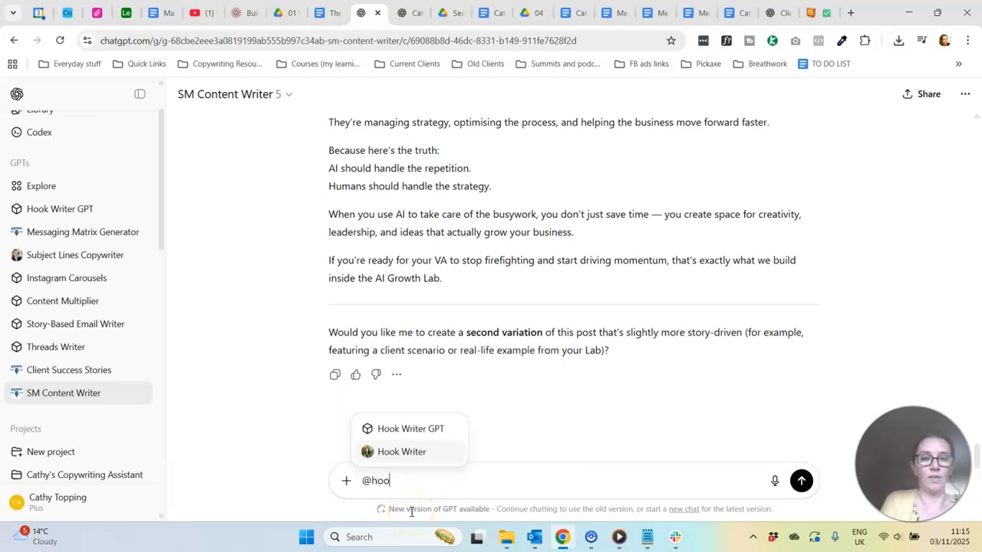
pyautogui.click(406, 427)
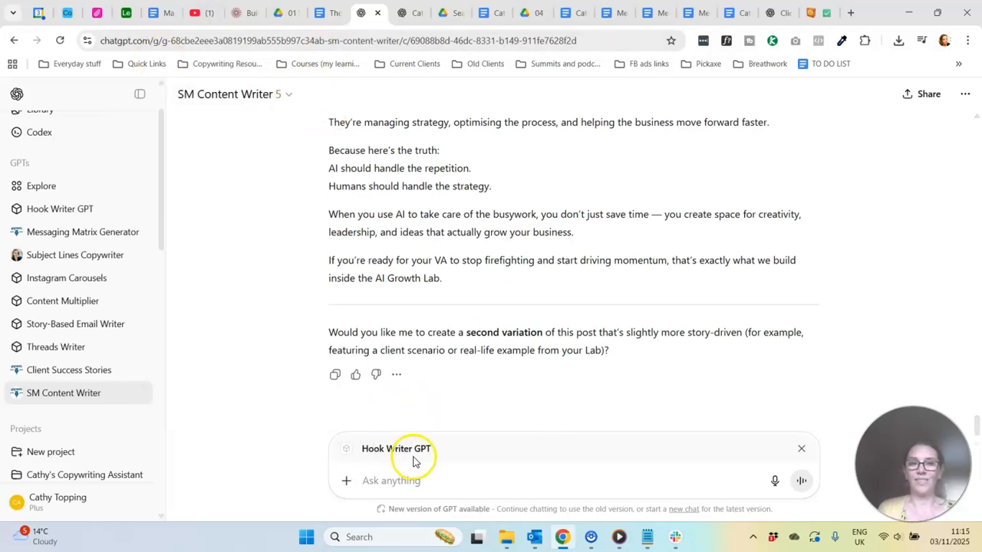
# Ask Hook Writer GPT "can you give me some ideas for hooks for this post"
pyautogui.click(433, 485)
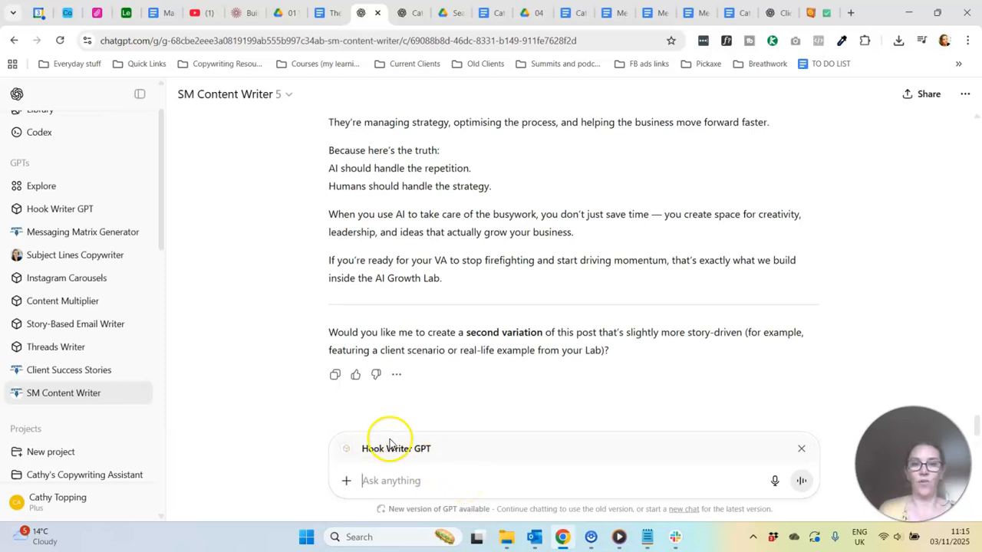
pyautogui.click(431, 479)
pyautogui.write('can you give me some ideas for hooks for this post')
pyautogui.press('Return')
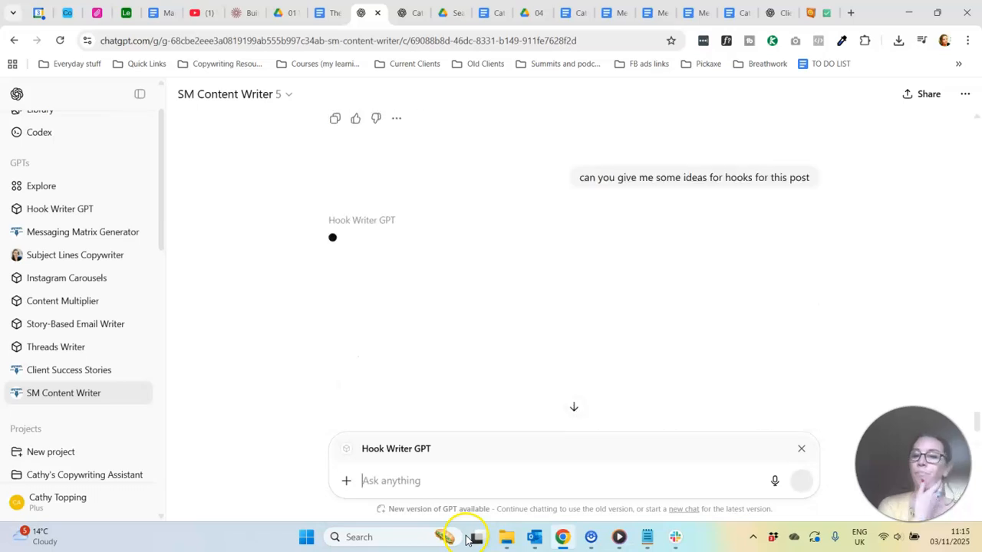
# Send the "You hired a VA to save time" hook back, asking to add it to the top of the original and take out all em-dashes
pyautogui.scroll(-3, 361, 313)
pyautogui.moveTo(349, 280); pyautogui.dragTo(725, 289)
pyautogui.hotkey('ctrl', 'c')
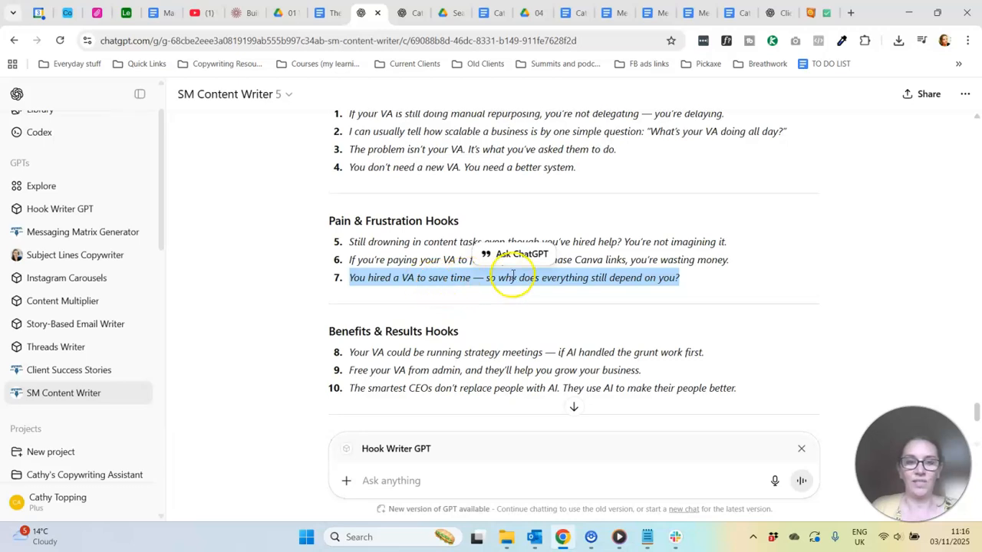
pyautogui.scroll(-2, 394, 430)
pyautogui.click(407, 481)
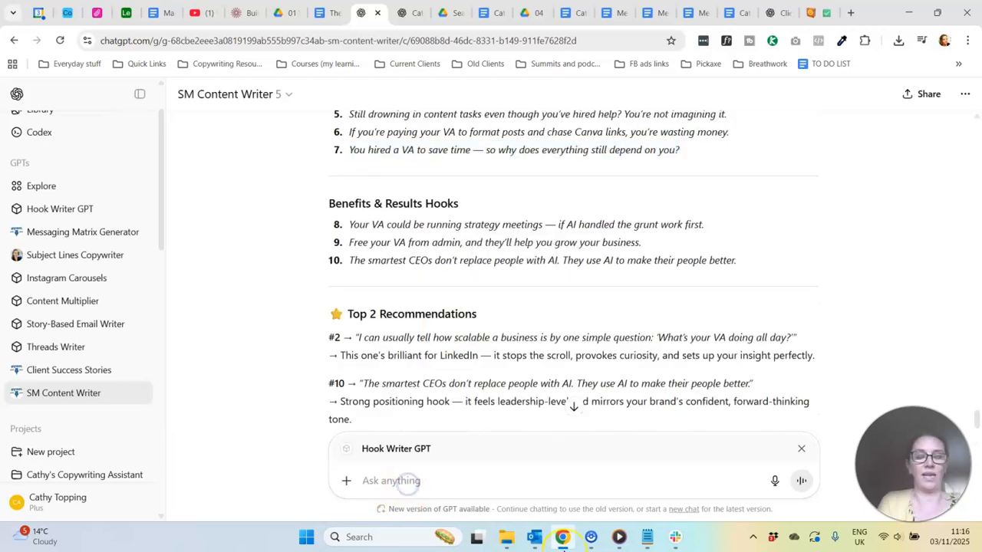
pyautogui.write('use this hook')
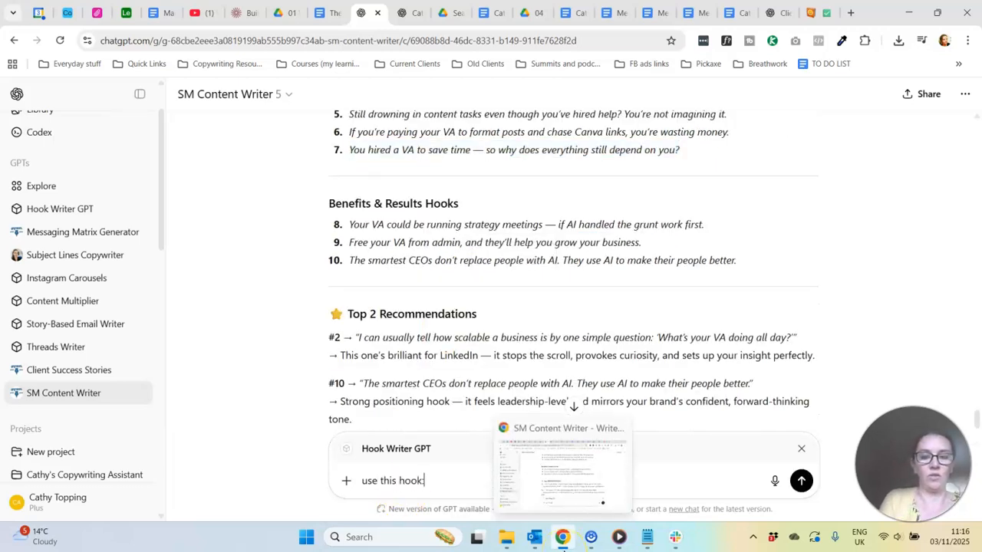
pyautogui.write(':')
pyautogui.hotkey('shift', 'Return')
pyautogui.hotkey('ctrl', 'v')
pyautogui.press('Return')
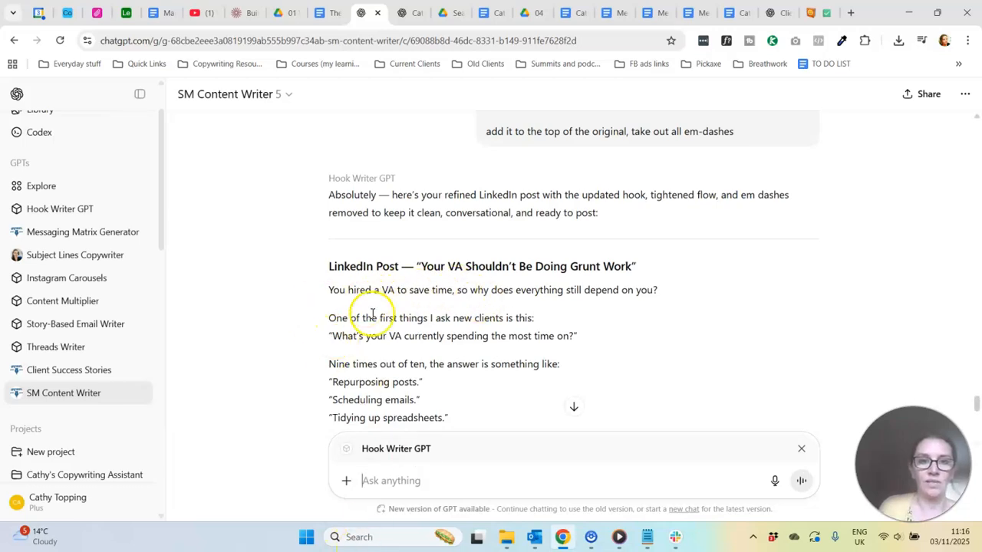
# Review the rewritten LinkedIn post through to its end and copy the reply
pyautogui.scroll(-2, 425, 295)
pyautogui.scroll(-4, 425, 296)
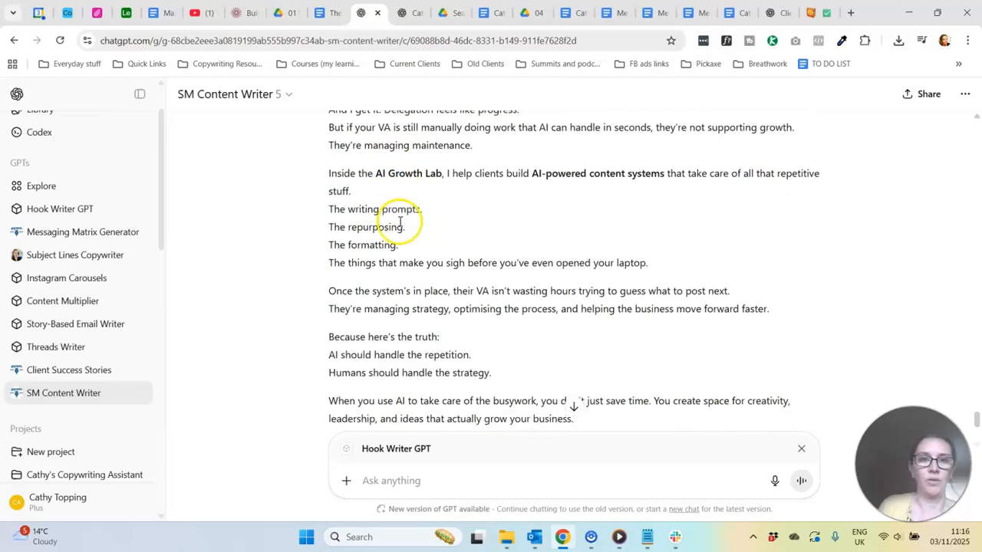
pyautogui.scroll(-3, 400, 282)
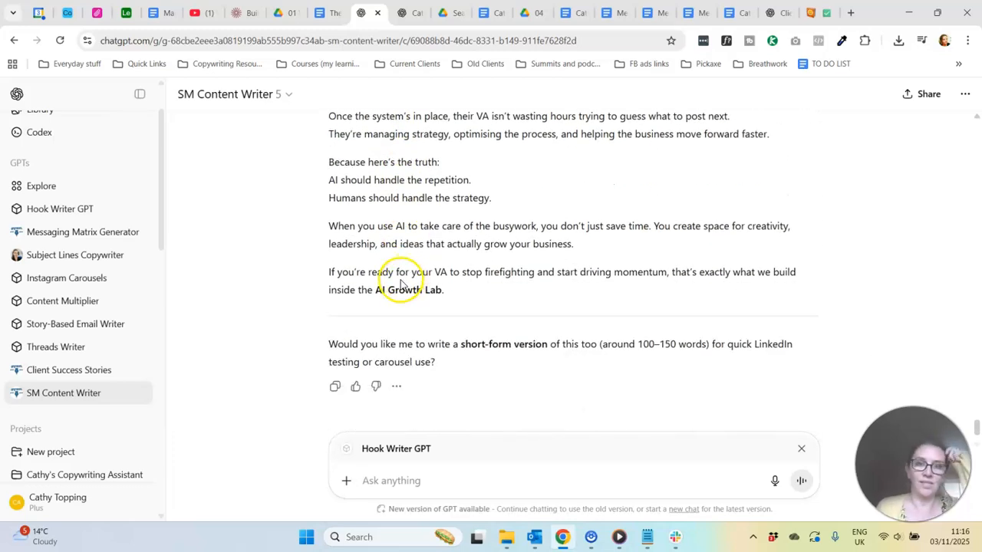
pyautogui.scroll(1, 401, 287)
pyautogui.scroll(-1, 345, 384)
pyautogui.click(335, 387)
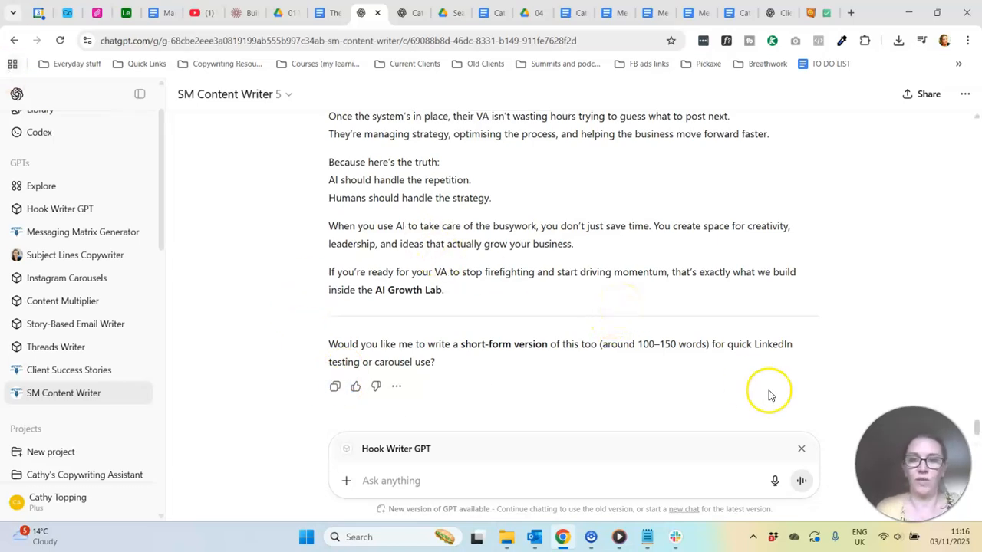
# Remove Hook Writer GPT from the message and mention Instagram Carousel Builder in the conversation instead
pyautogui.click(801, 449)
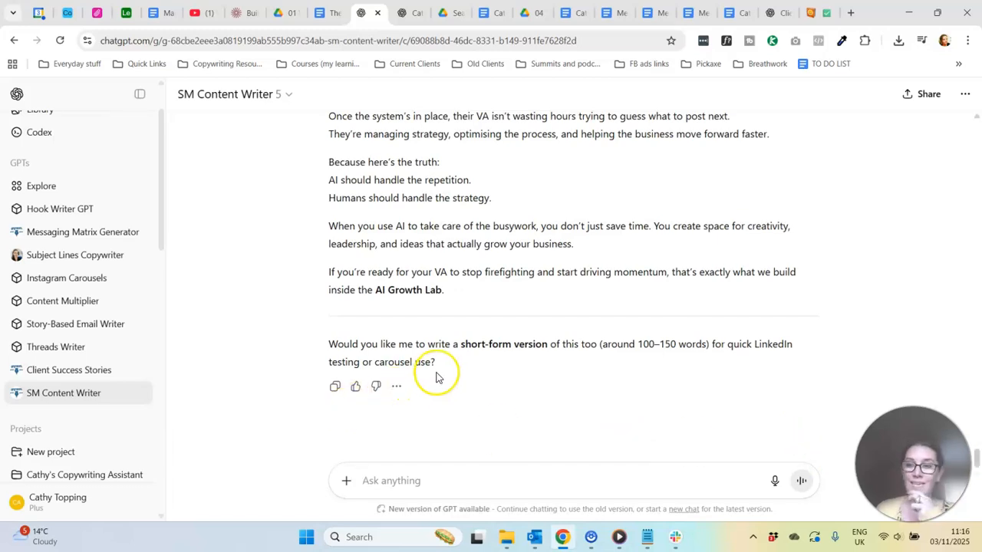
pyautogui.scroll(3, 450, 317)
pyautogui.scroll(3, 450, 318)
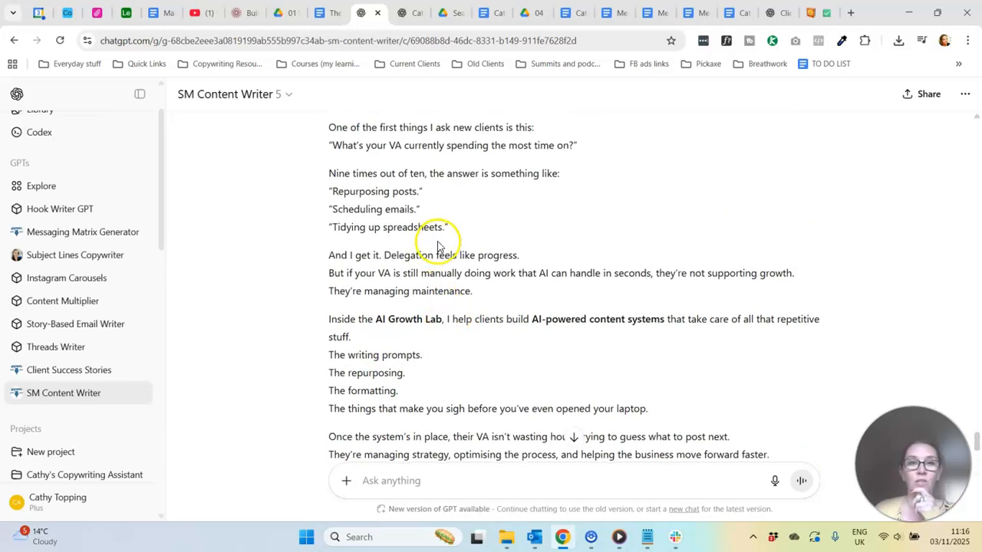
pyautogui.scroll(-2, 451, 260)
pyautogui.scroll(-4, 437, 377)
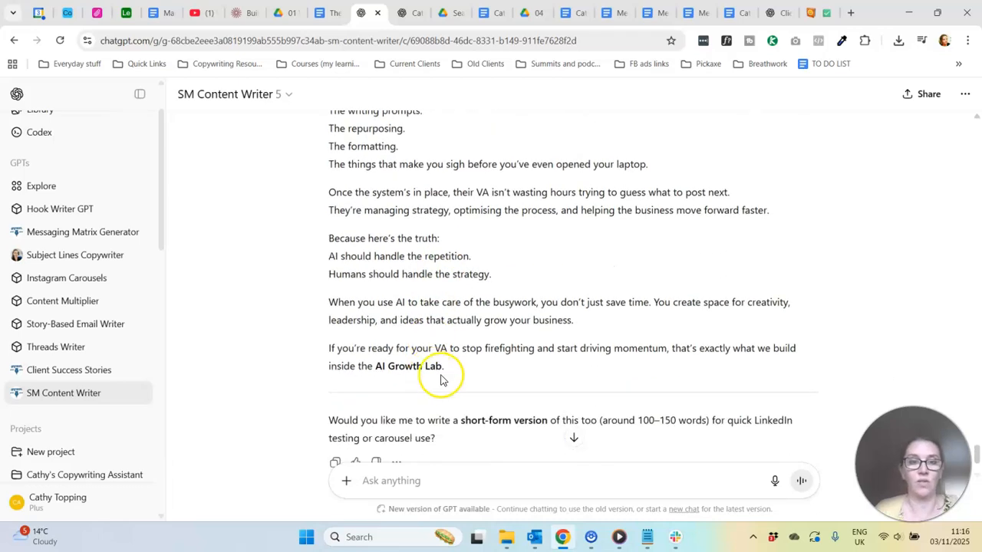
pyautogui.write('@insta')
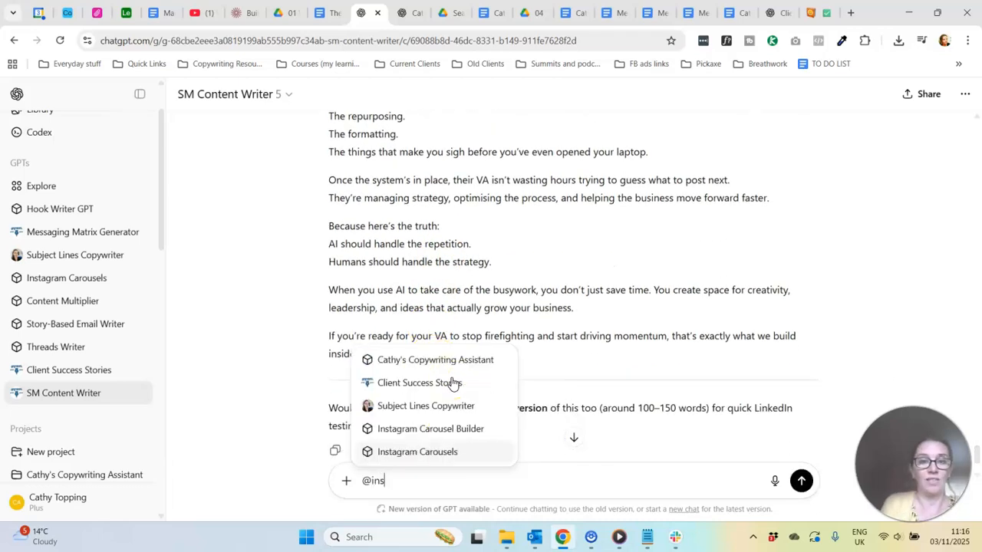
pyautogui.click(436, 430)
pyautogui.scroll(-2, 460, 414)
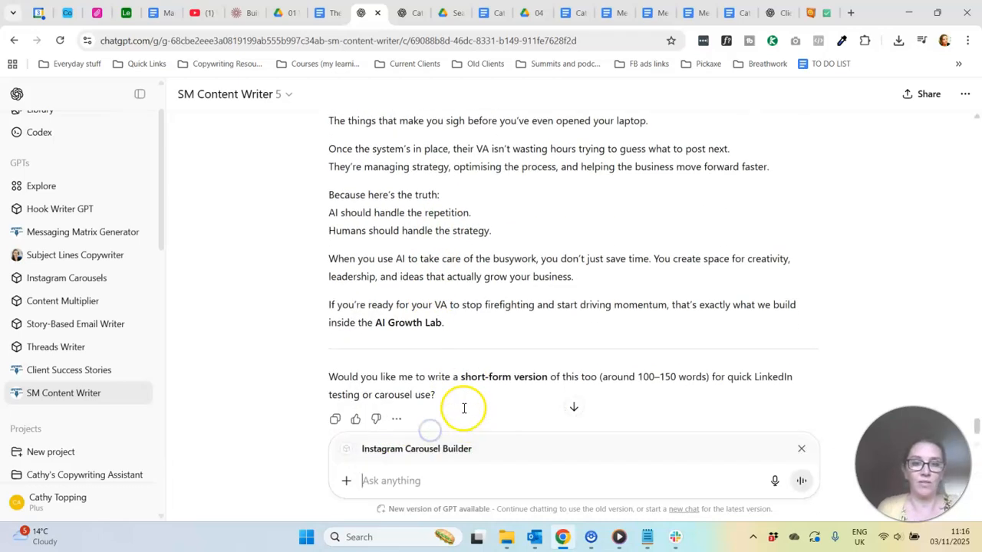
# Send Instagram Carousel Builder the request "turn this post into instagram carousels using this customgpt"
pyautogui.write('turn this post into instagram carousels using this customgpt')
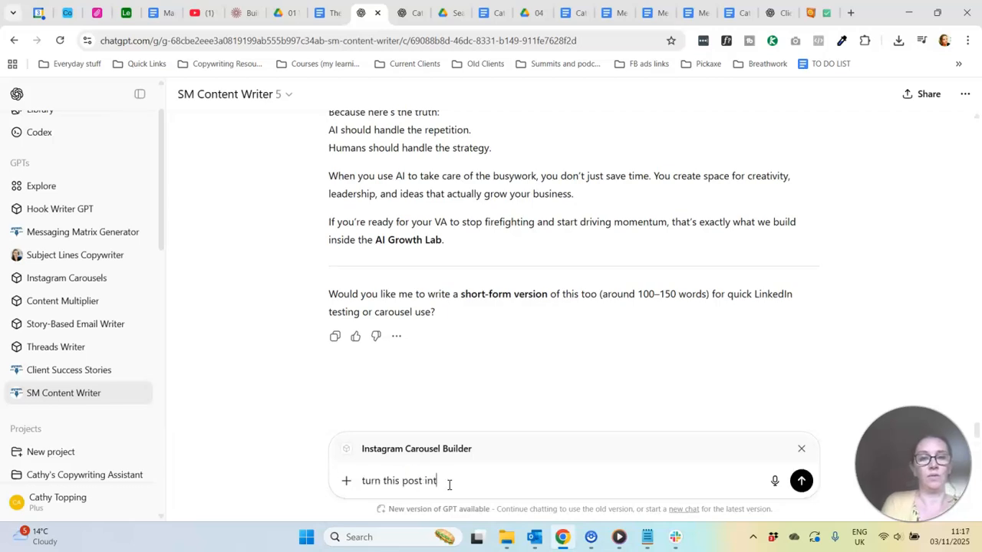
pyautogui.press('Return')
pyautogui.click(453, 480)
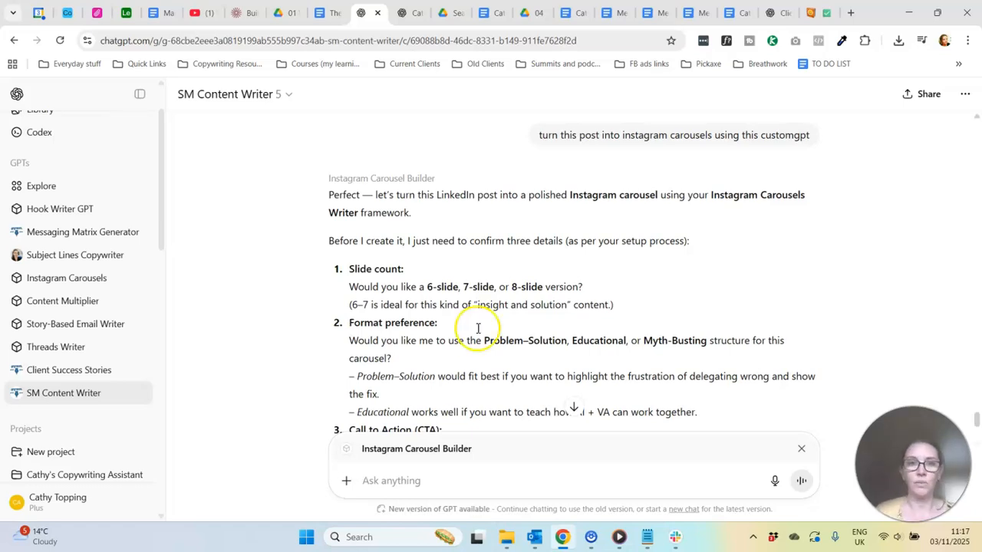
# Answer the carousel setup questions with "6 slides, problem-solution, CTA is send me a DM"
pyautogui.scroll(-2, 486, 307)
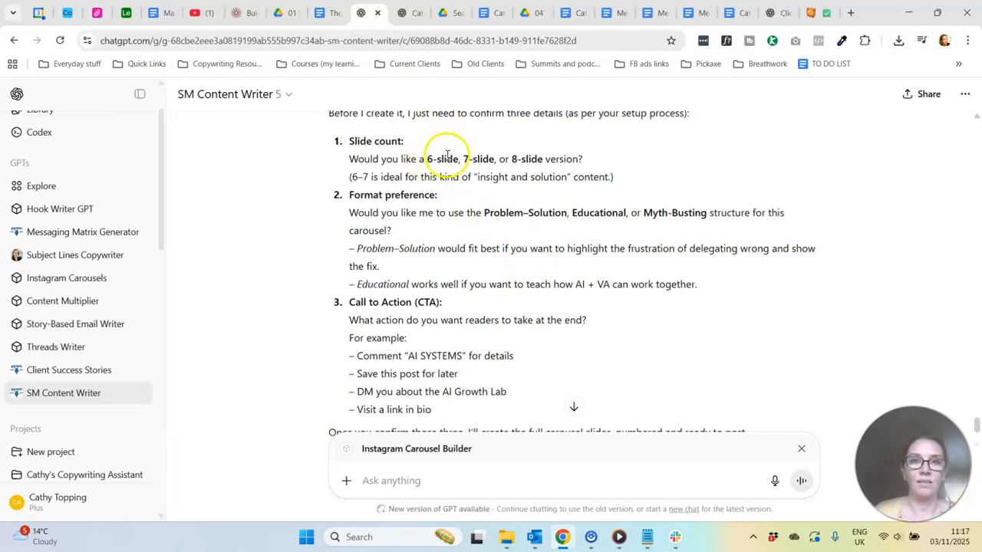
pyautogui.scroll(-2, 574, 171)
pyautogui.write('6 slides, problem-solution, CTA is bo')
pyautogui.press('BackSpace')
pyautogui.press('BackSpace')
pyautogui.write('send me a DM')
pyautogui.press('Return')
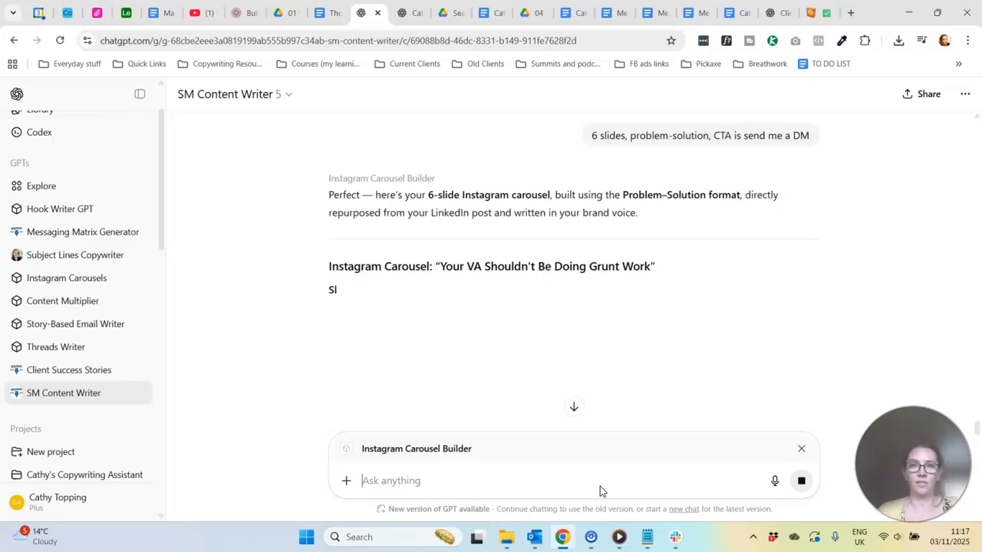
# Review the generated carousel slides through to the closing CTA slide and copy the reply
pyautogui.scroll(-4, 605, 313)
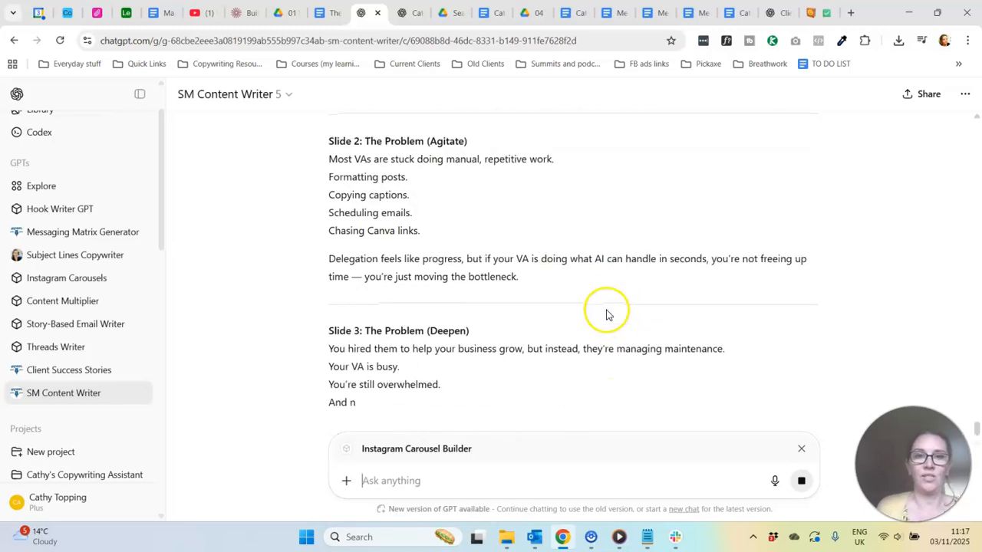
pyautogui.scroll(-2, 605, 306)
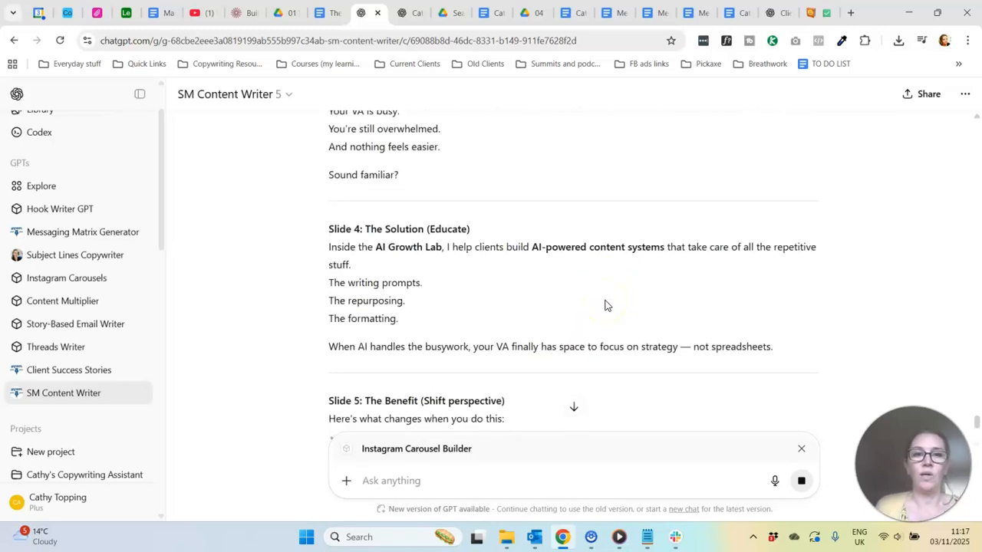
pyautogui.scroll(-5, 604, 304)
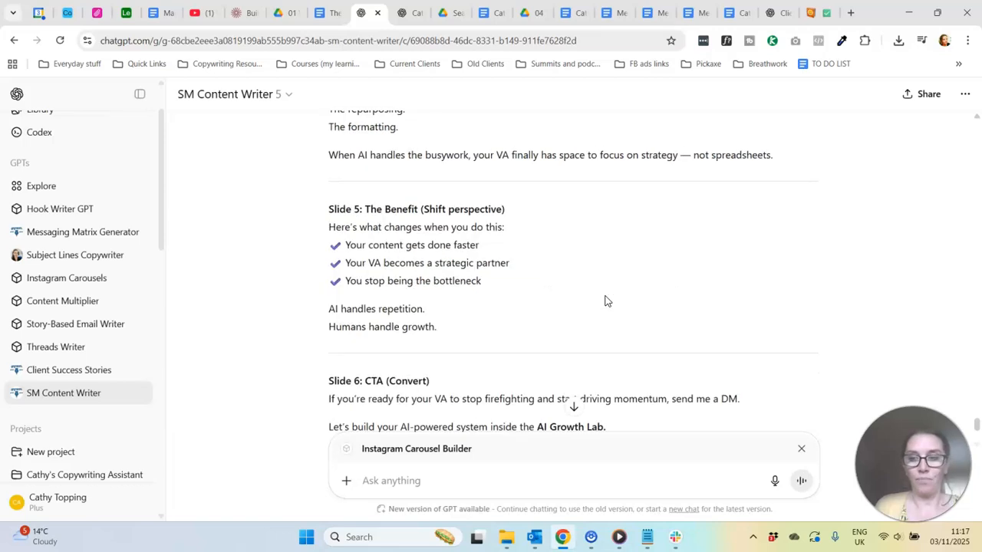
pyautogui.click(334, 336)
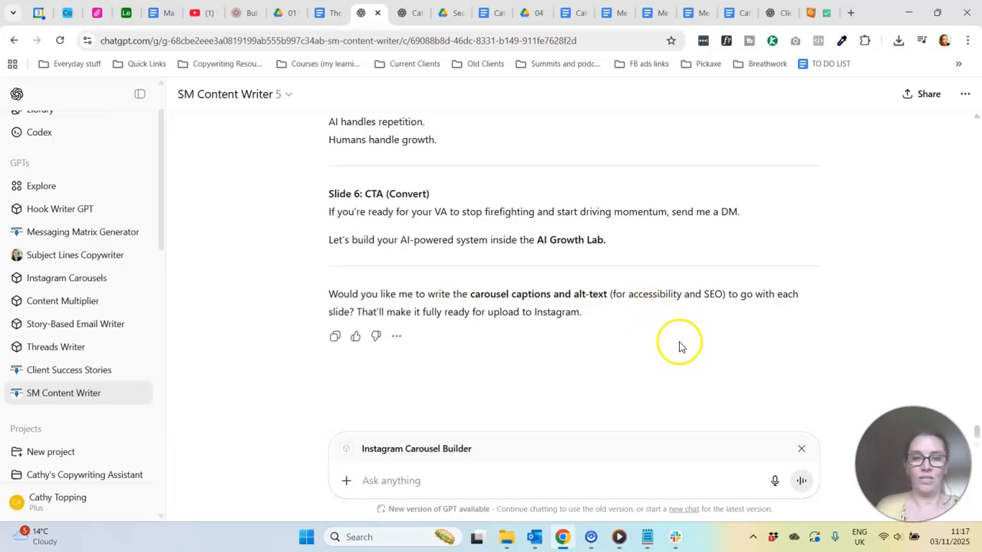
# Swap Instagram Carousel Builder for Story-Based Email Writer in the message, and swap that for Subject Lines Copywriter
pyautogui.click(800, 449)
pyautogui.write('@email')
pyautogui.click(474, 454)
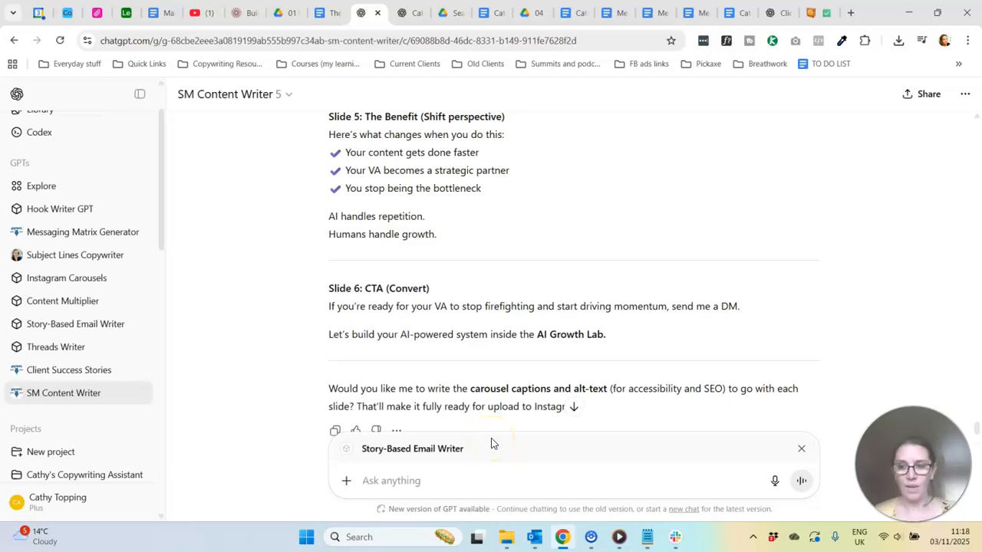
pyautogui.write('@sub')
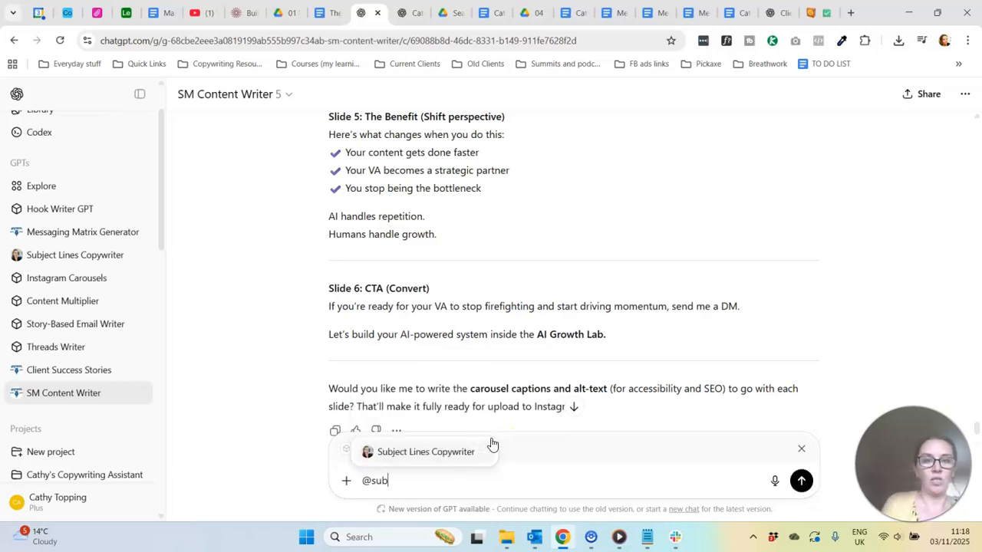
pyautogui.click(451, 454)
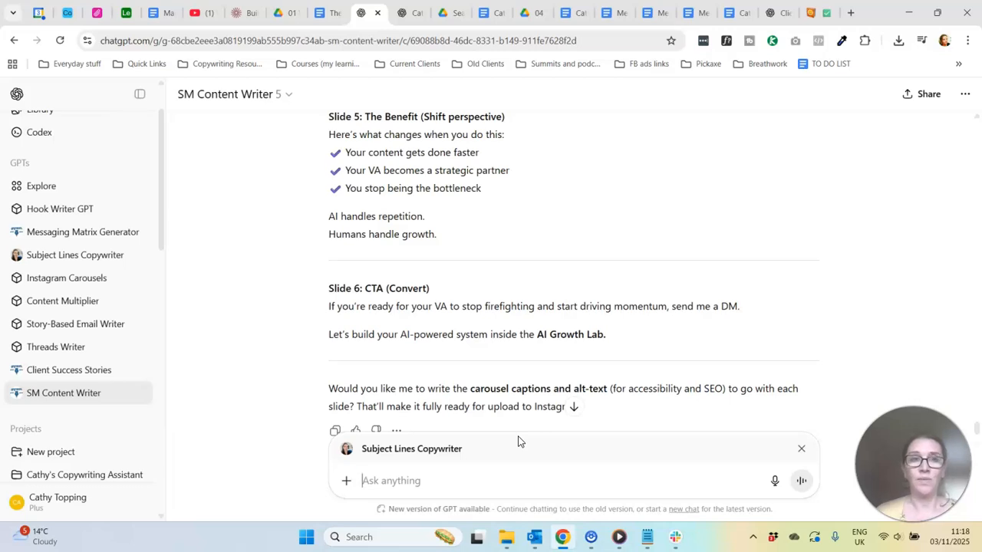
# Check the SM Content Writer options and remove Subject Lines Copywriter from the message to return to the original GPT
pyautogui.click(263, 98)
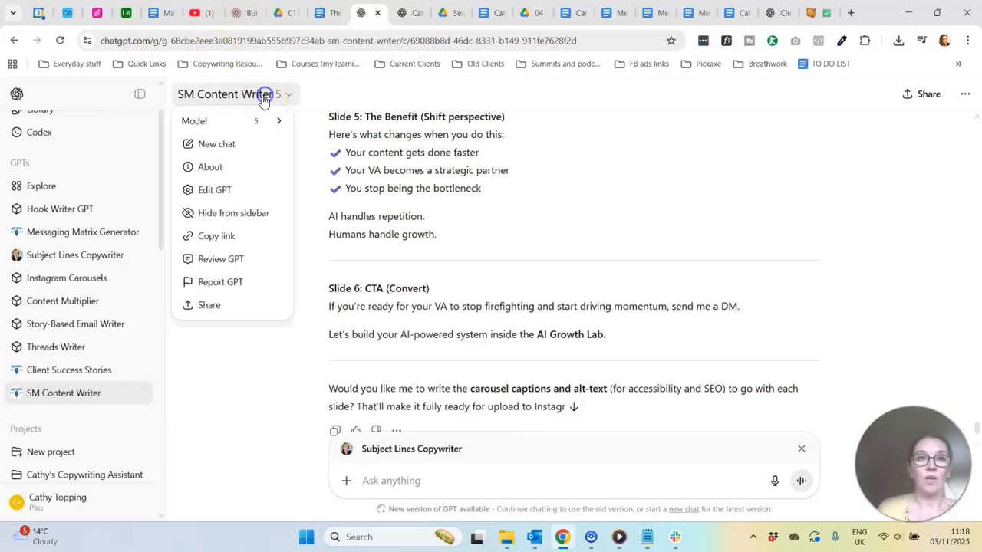
pyautogui.click(544, 220)
pyautogui.scroll(-1, 491, 330)
pyautogui.click(801, 449)
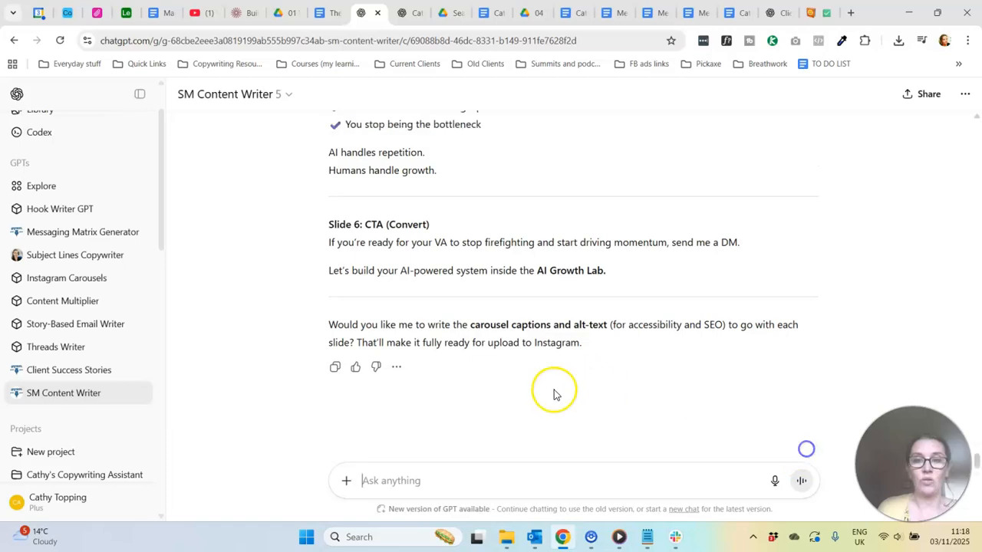
# Ask SM Content Writer "let's write a new post for facebook" in the same conversation
pyautogui.click(401, 478)
pyautogui.moveTo(562, 535)
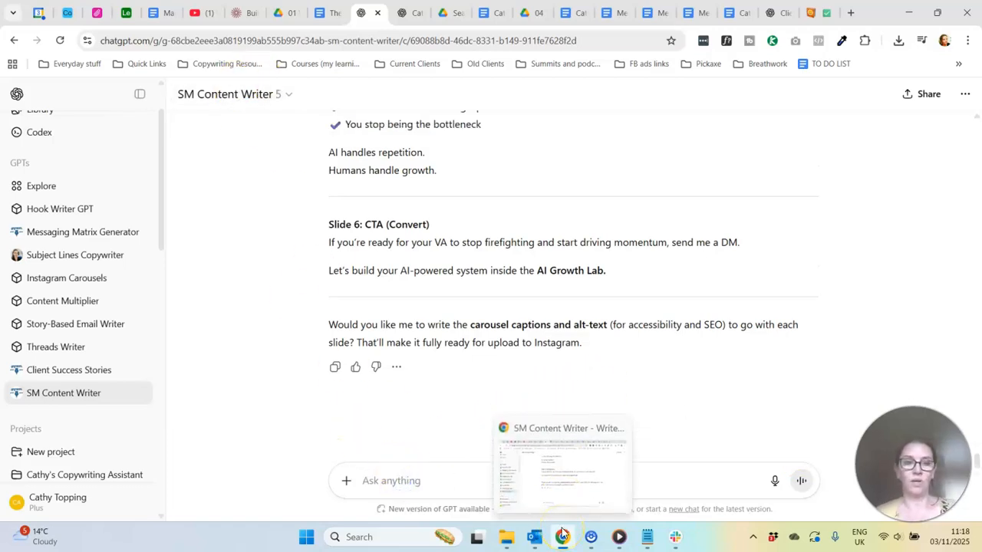
pyautogui.write("let's write a new post for facebook")
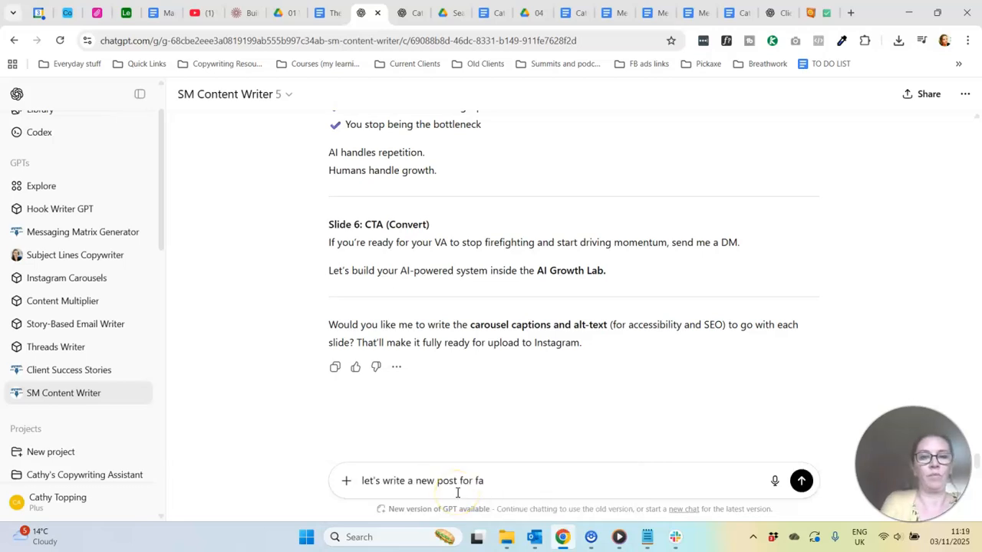
pyautogui.press('Return')
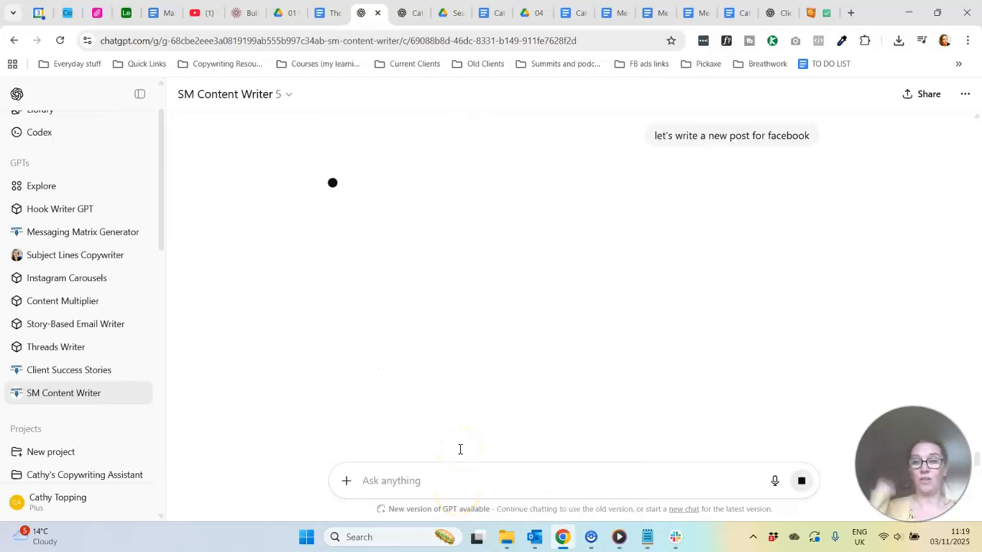